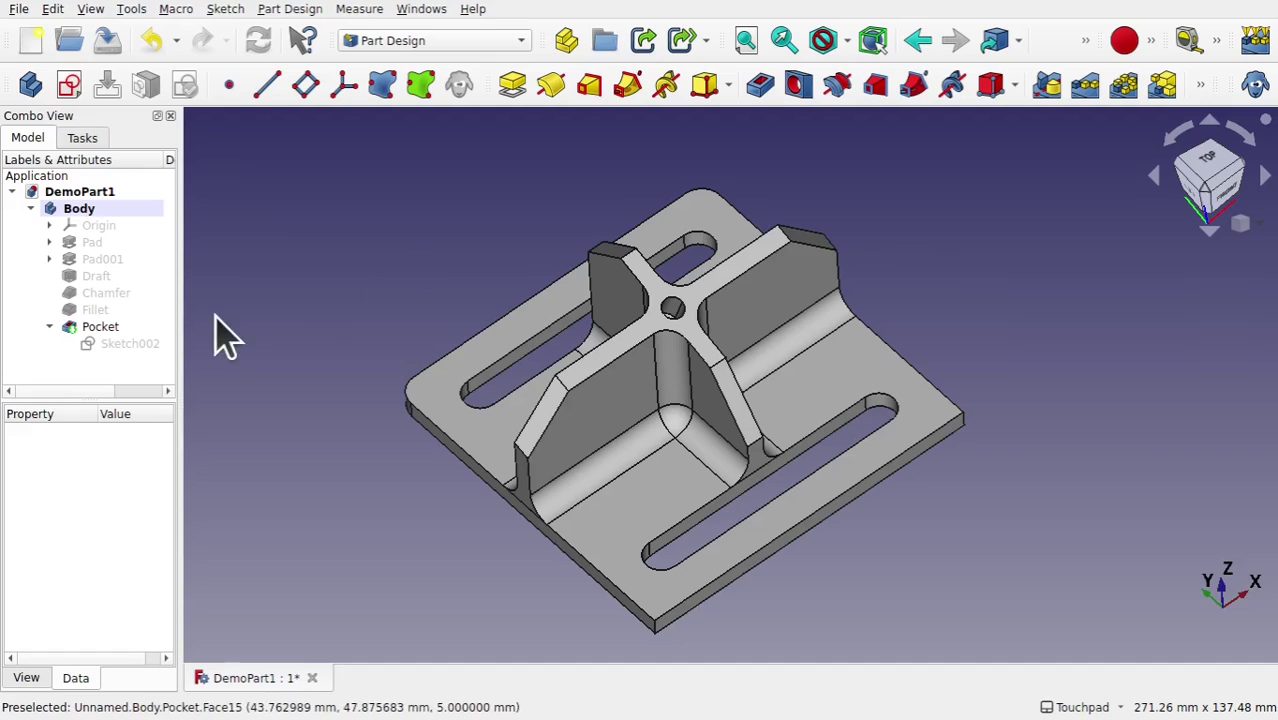
Step: Expand Pad in the Model tree and select the Sketch beneath it
click(49, 225)
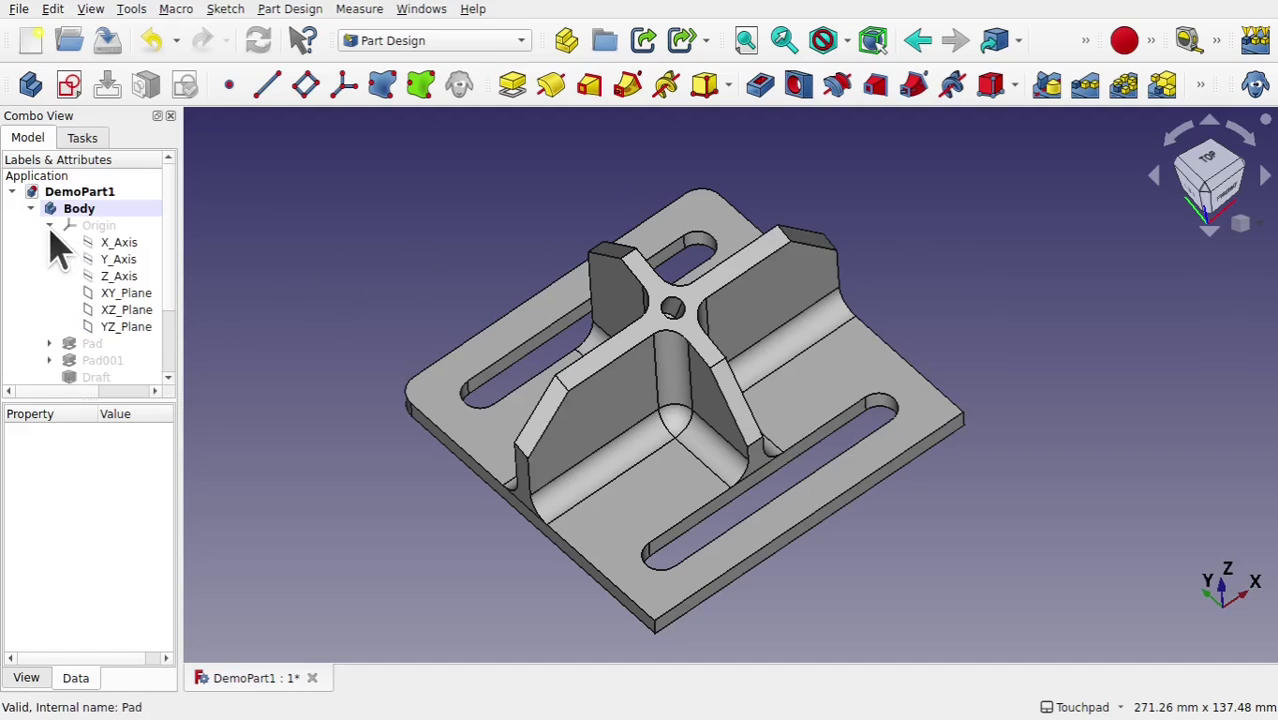
click(49, 226)
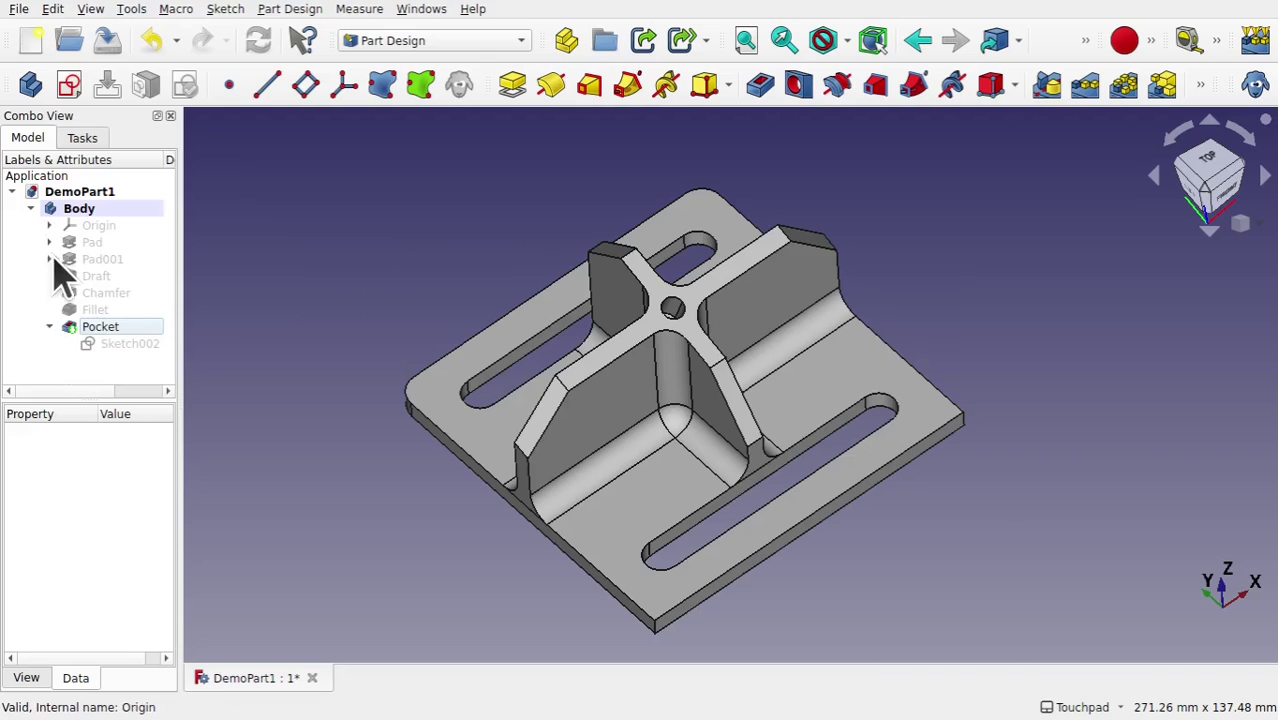
click(49, 242)
double_click(102, 260)
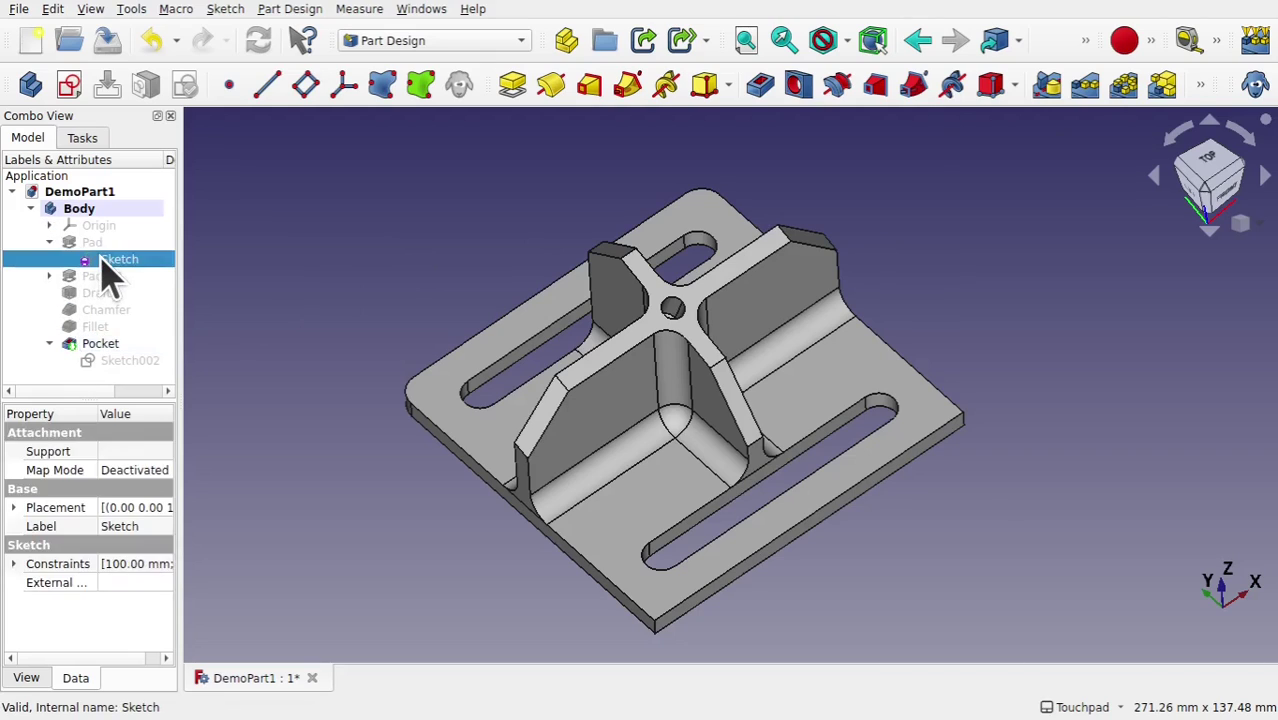
scroll(810, 405, down, 3)
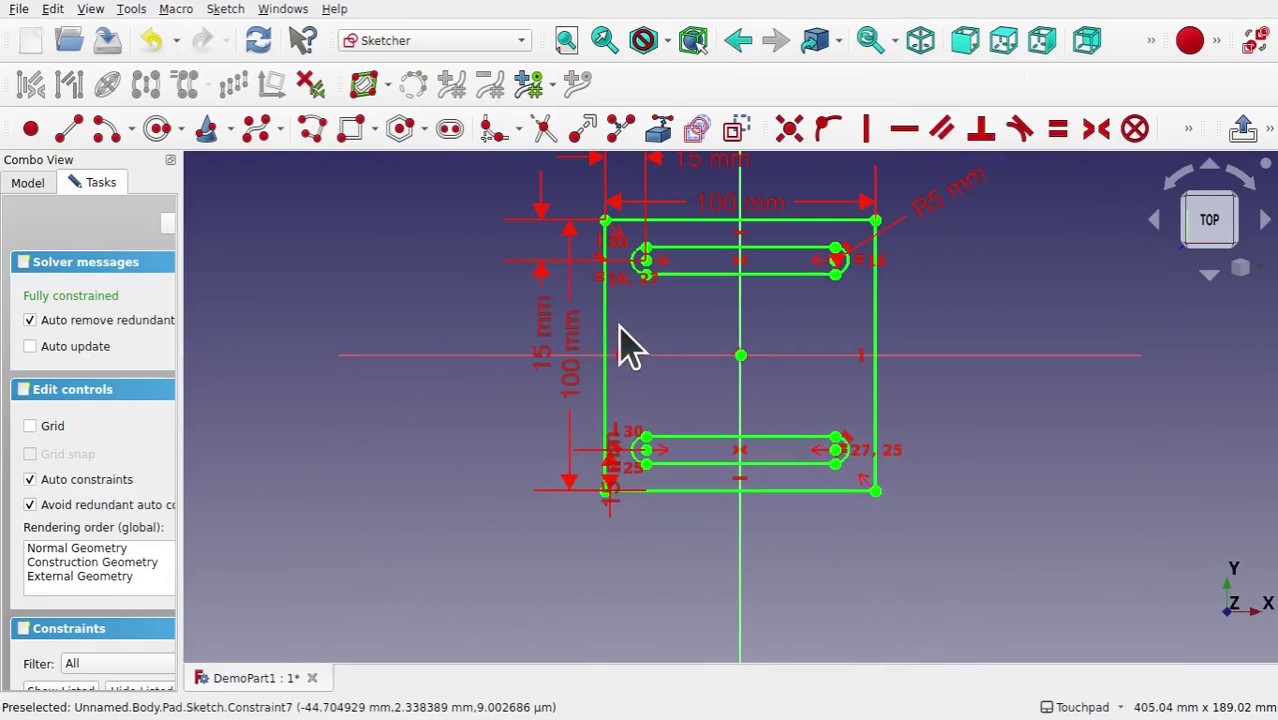
click(585, 378)
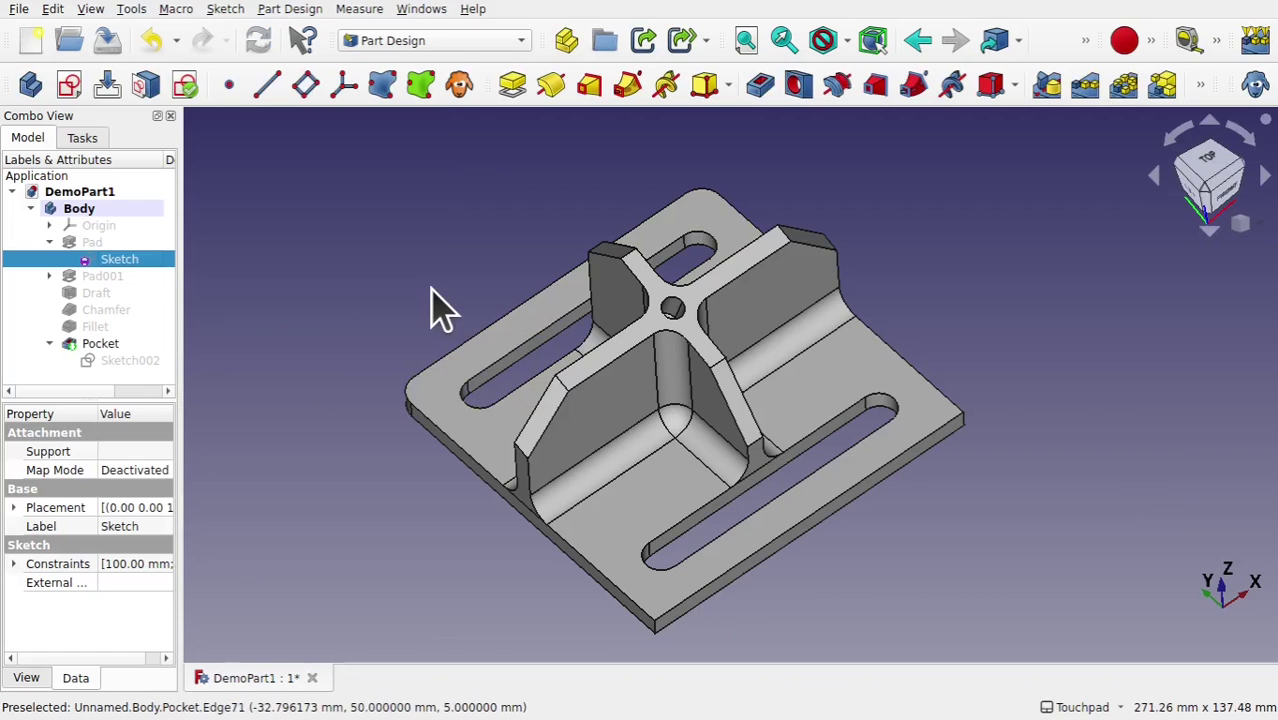
Step: Switch to the Draft workbench, select the whole Body, and start Draft Scale on it
click(464, 44)
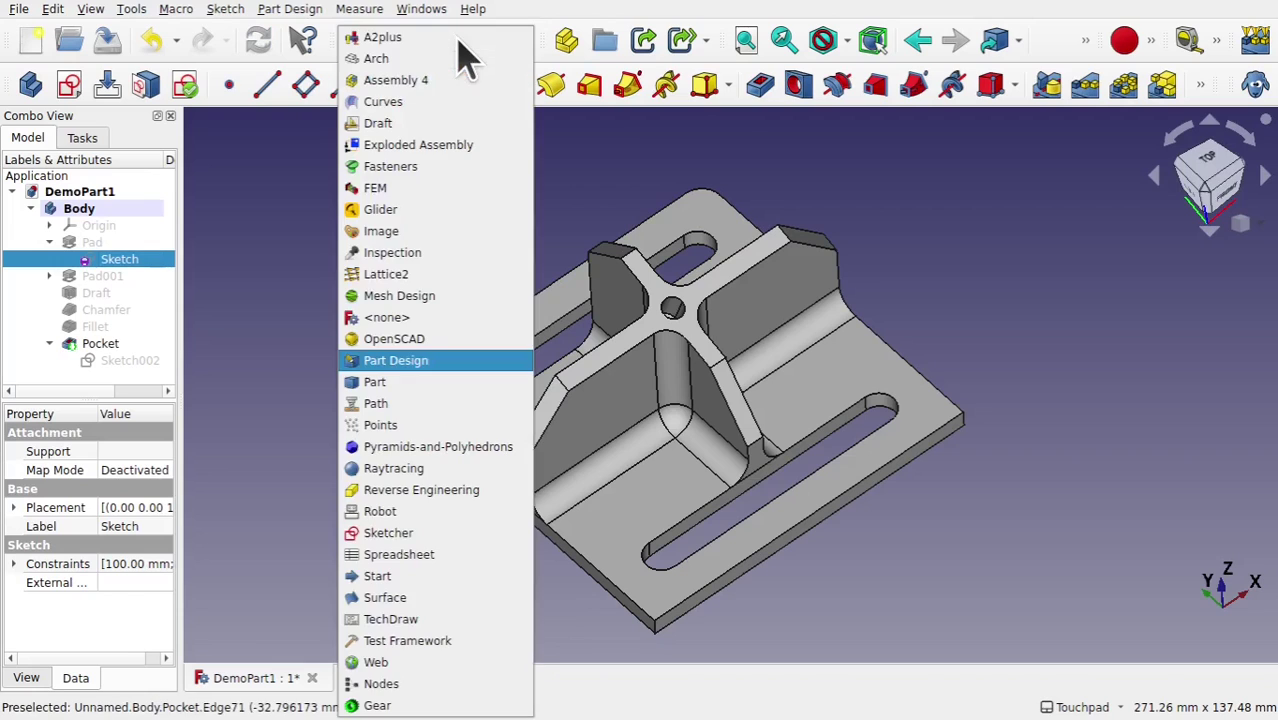
click(424, 123)
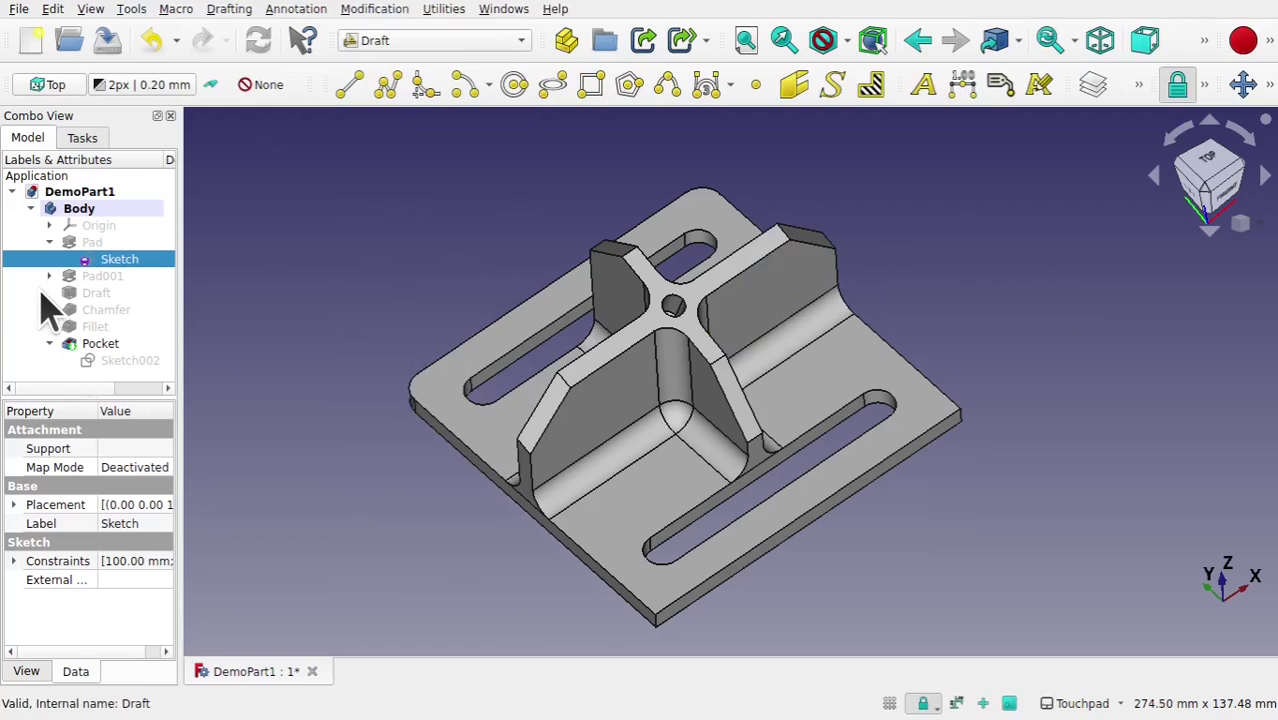
click(31, 209)
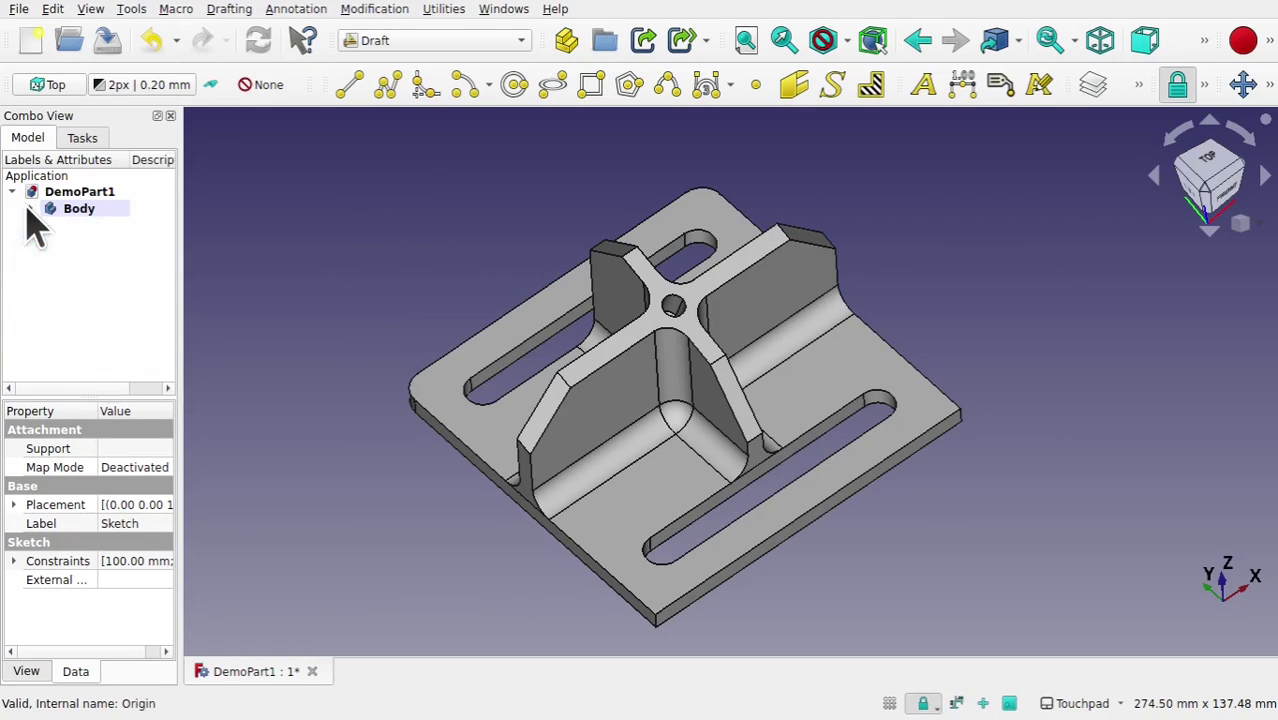
click(84, 212)
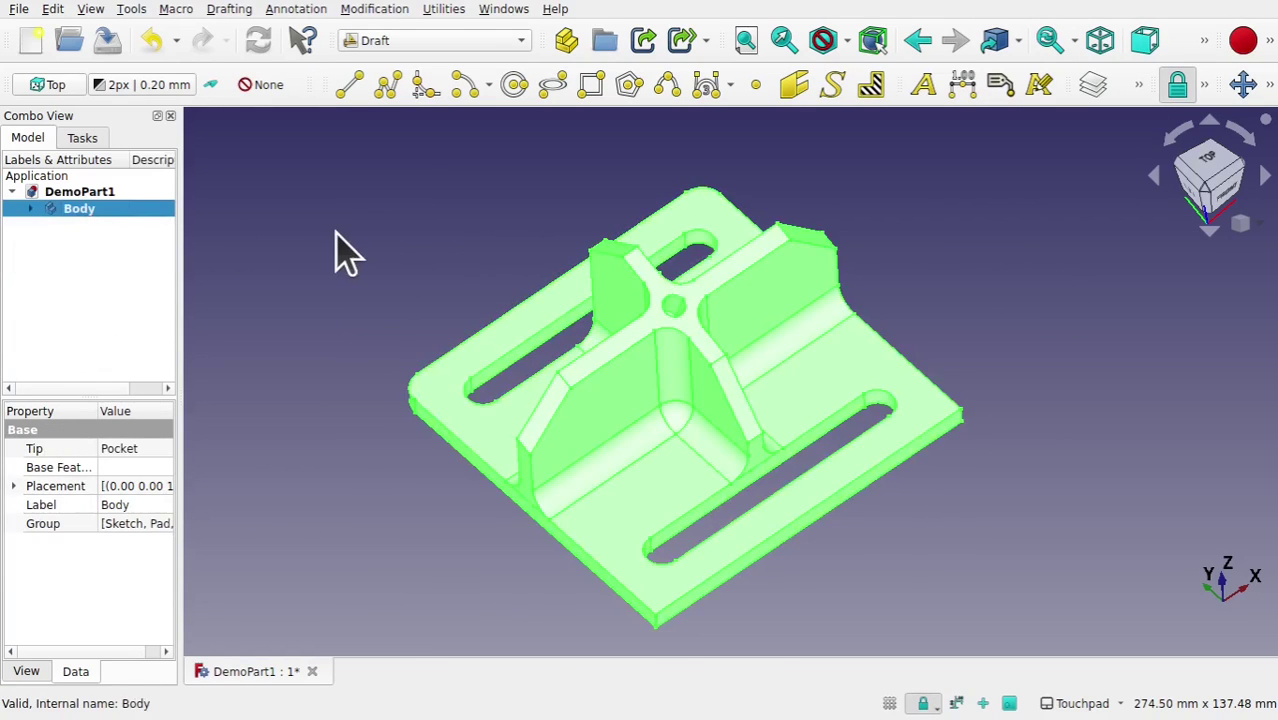
click(370, 10)
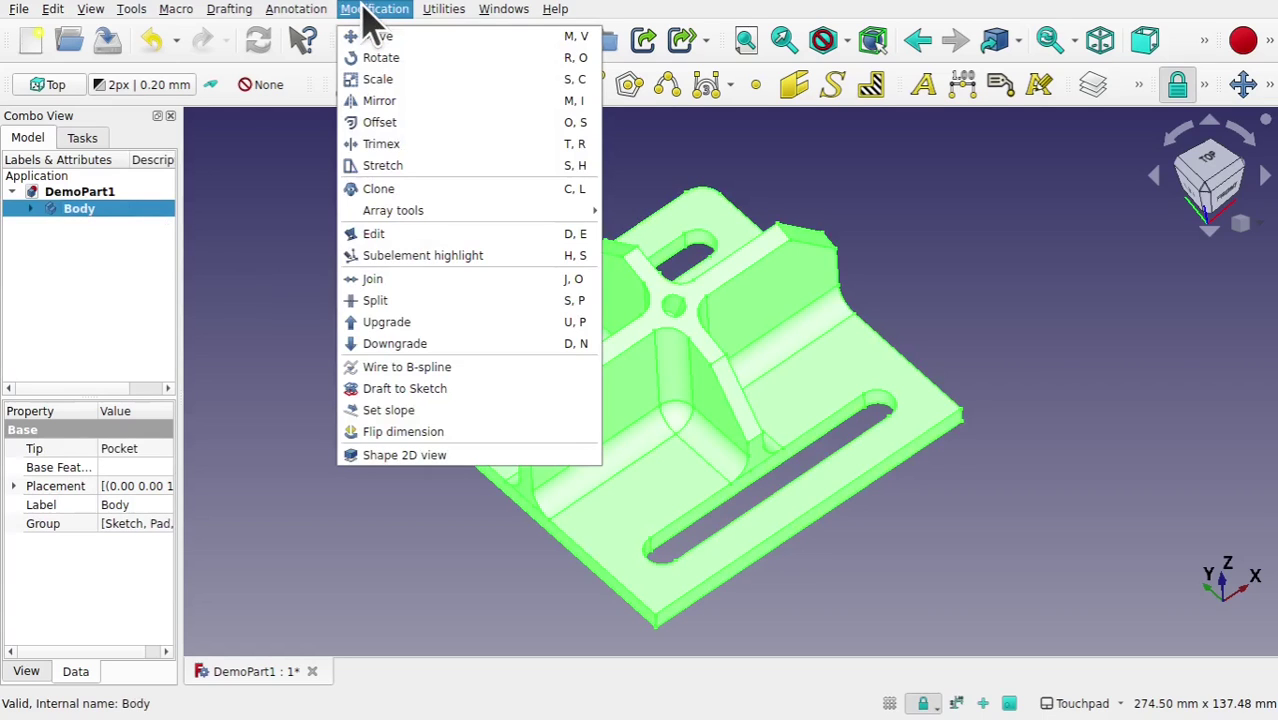
click(388, 87)
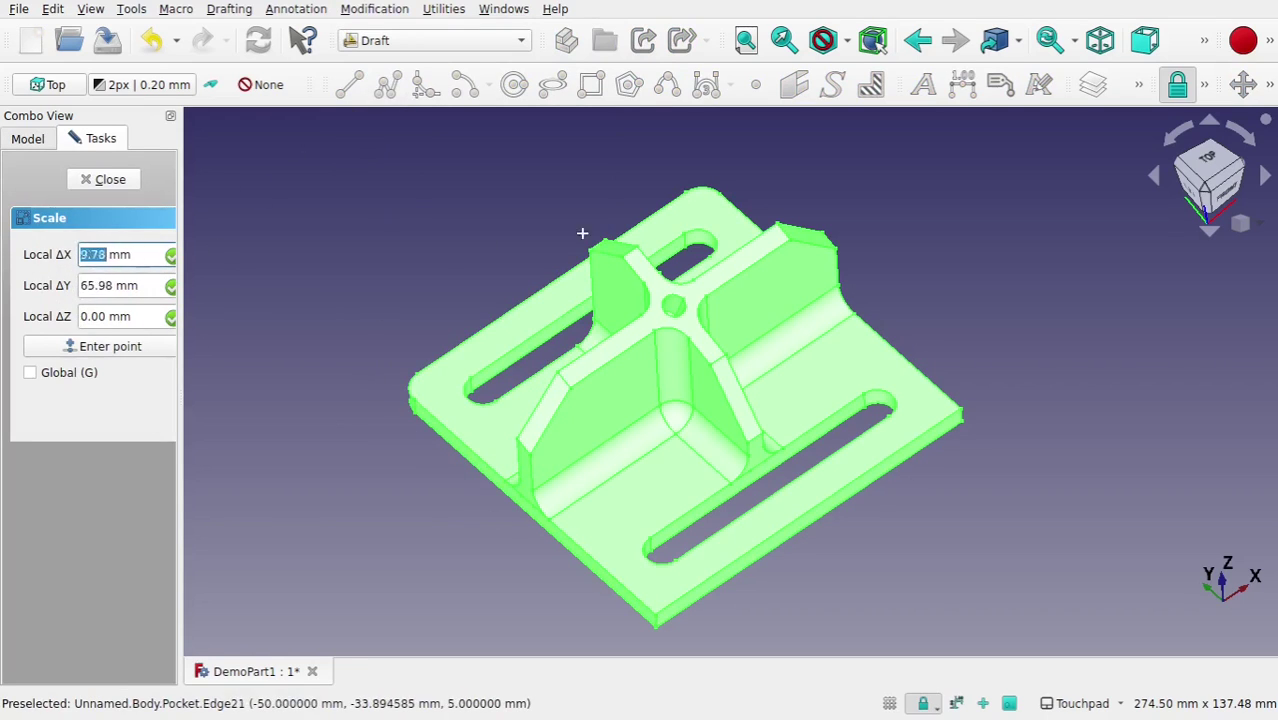
key(y)
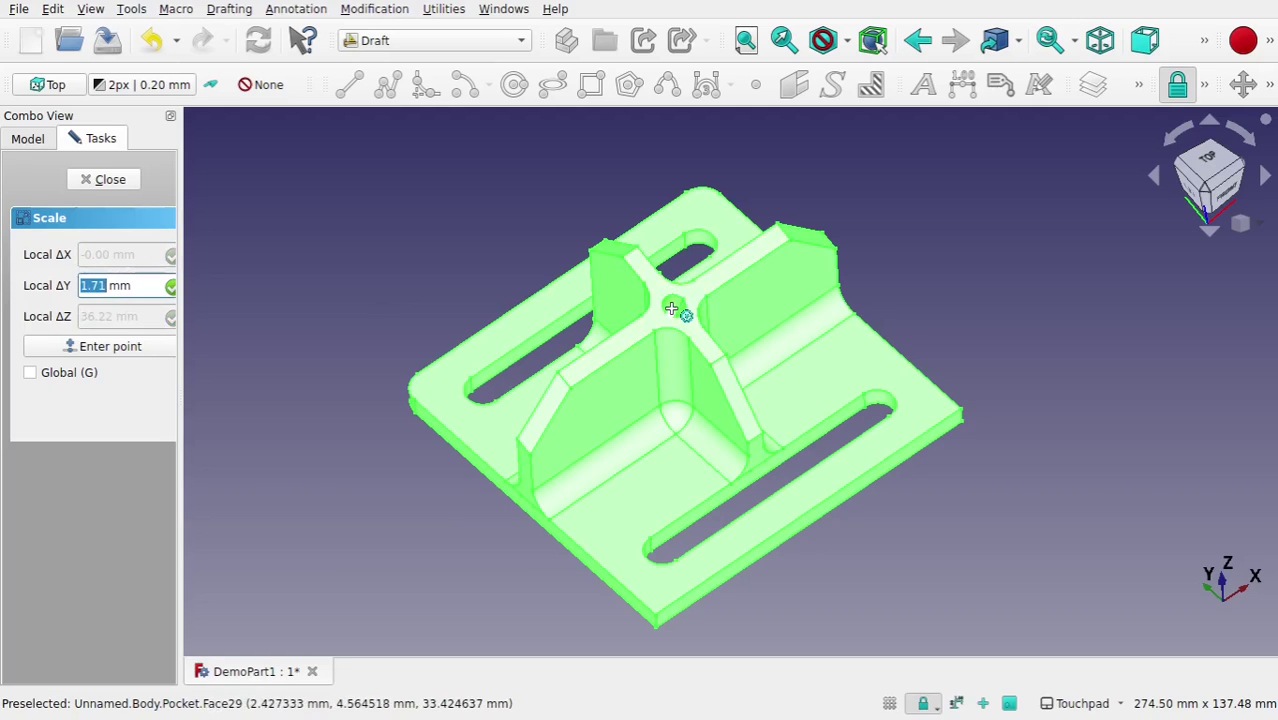
key(y)
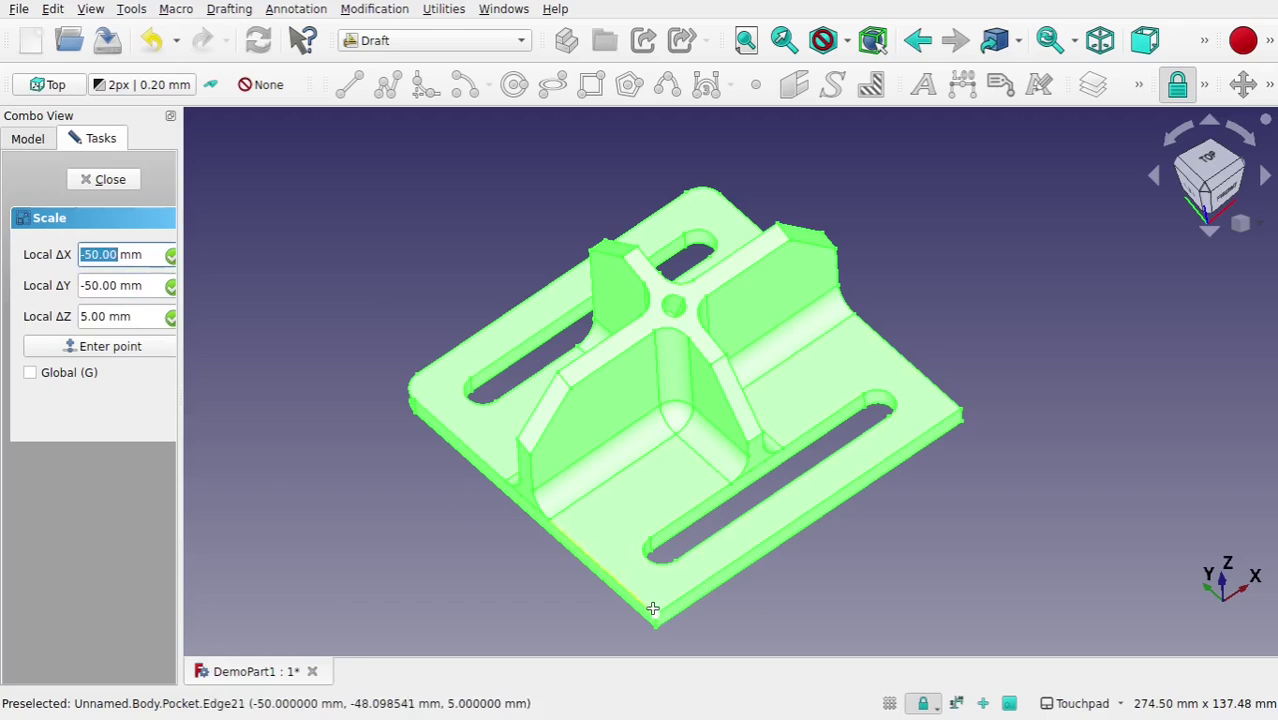
key(y)
key(y)
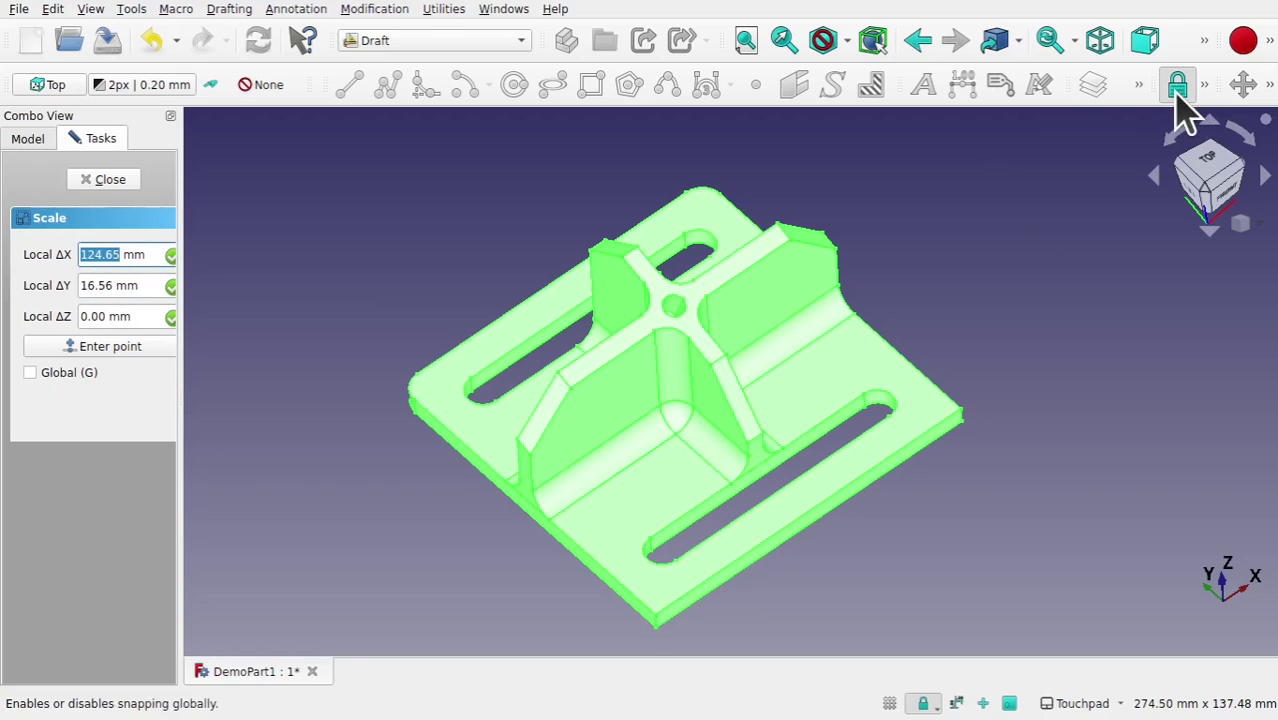
click(1204, 86)
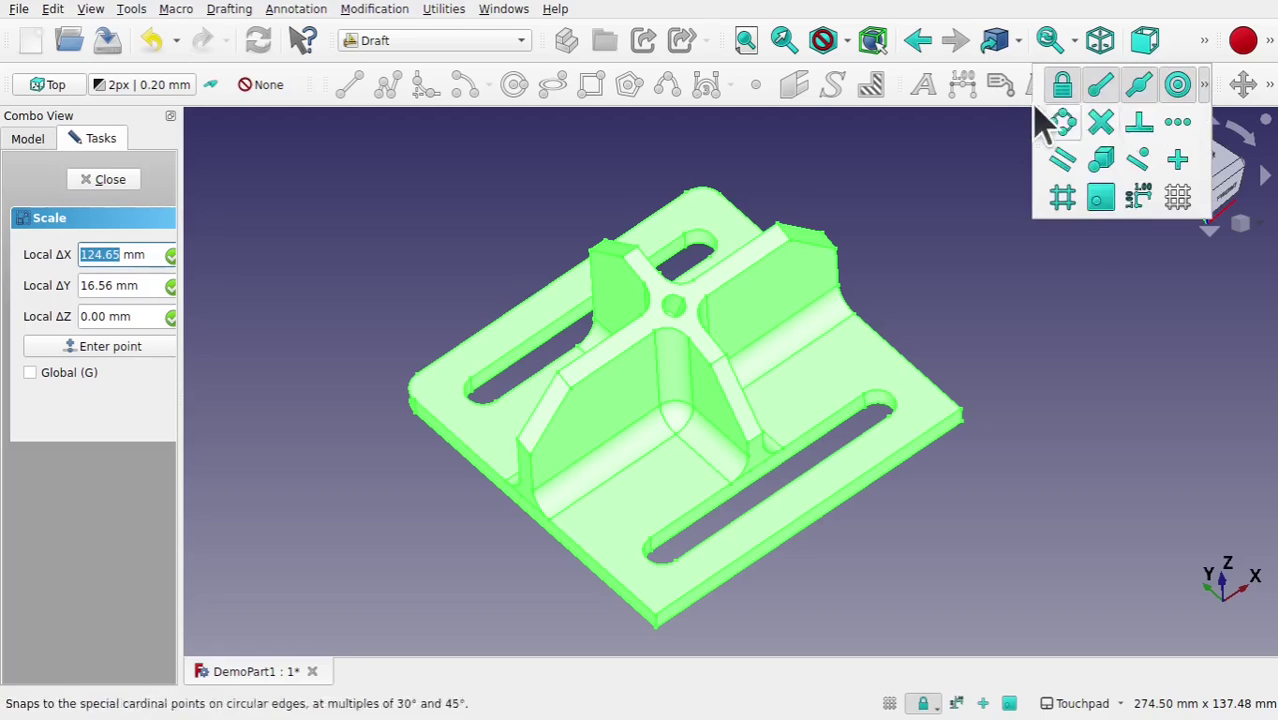
click(1203, 84)
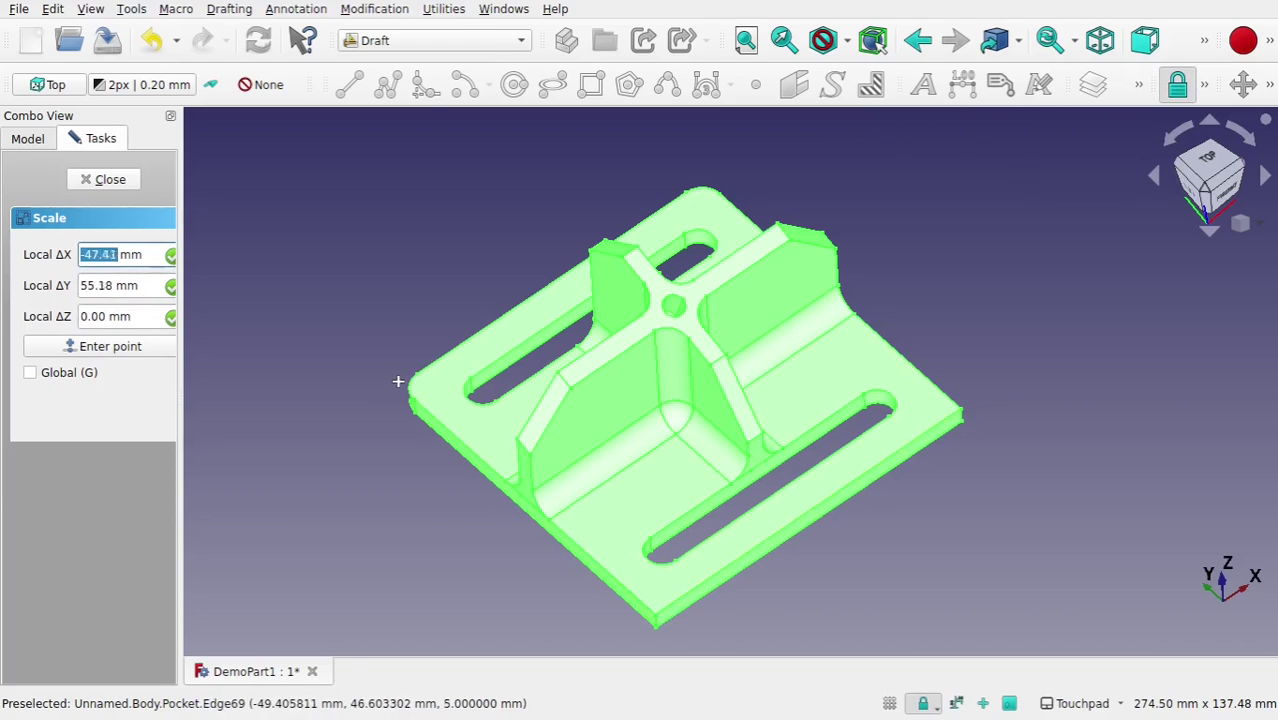
Step: From the Top view, pick the plate's bottom-left corner as the Scale base point
click(1210, 163)
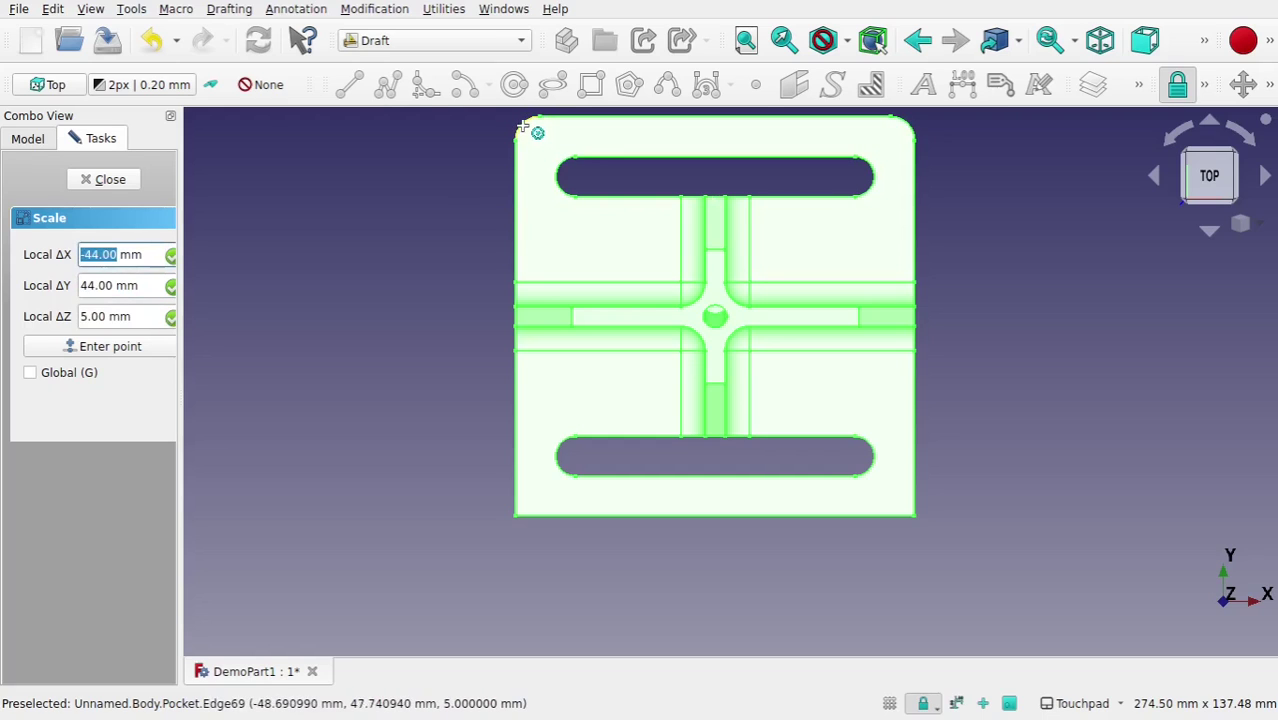
key(y)
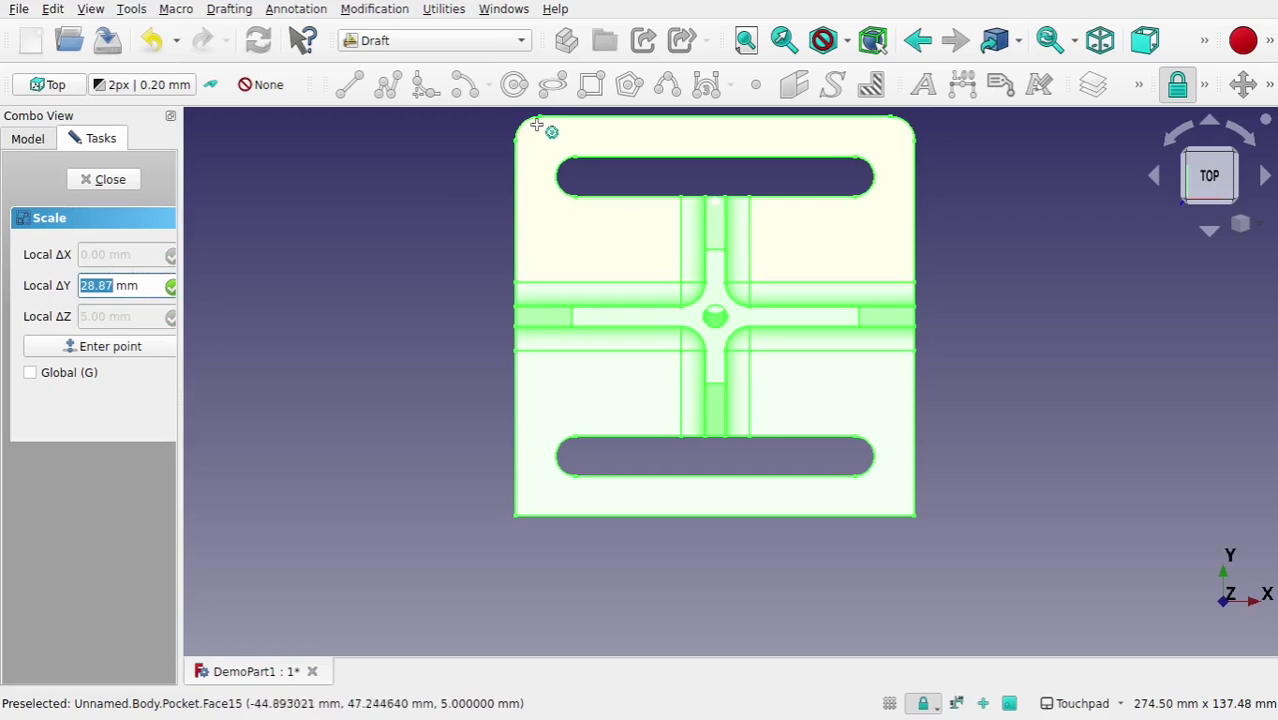
key(y)
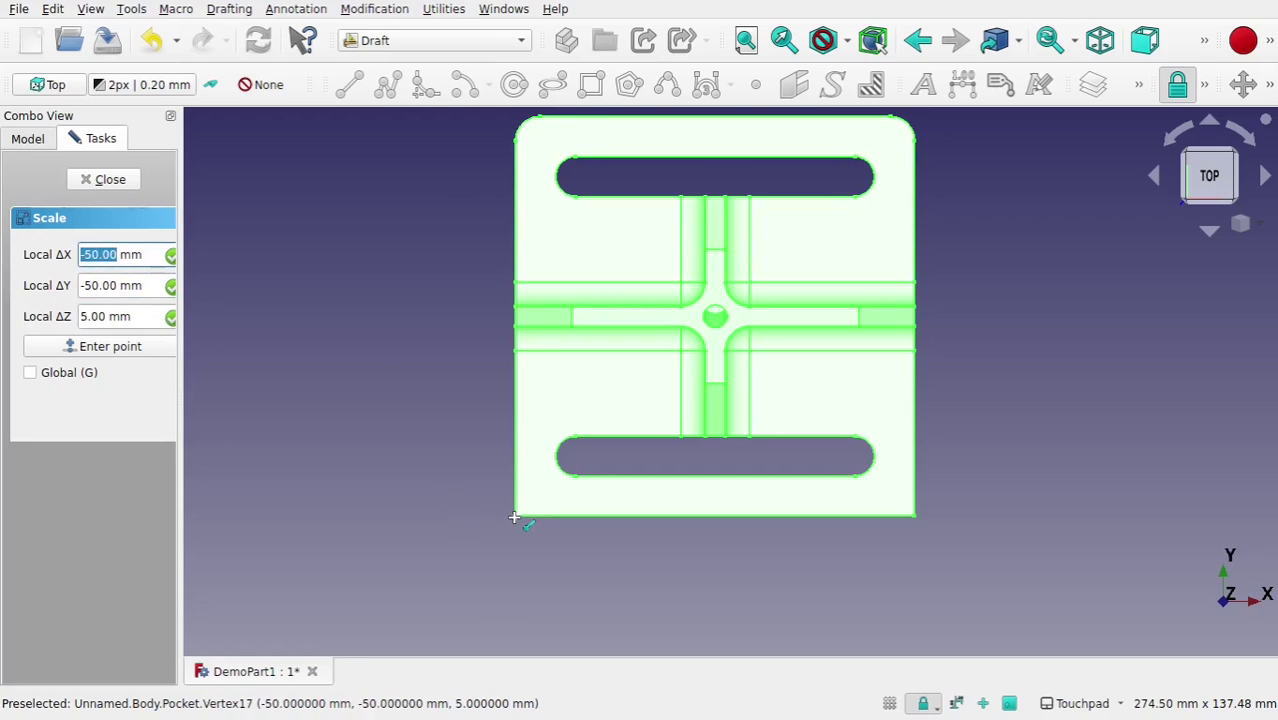
key(y)
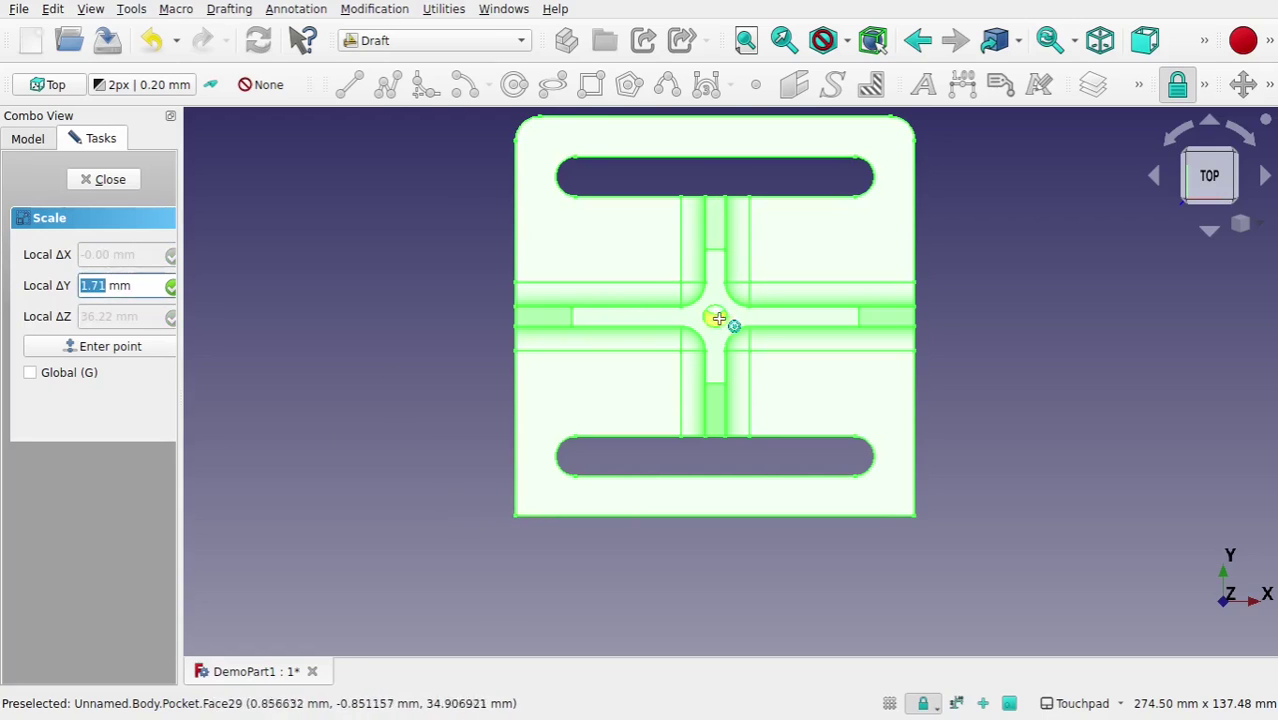
key(y)
key(y)
key(y)
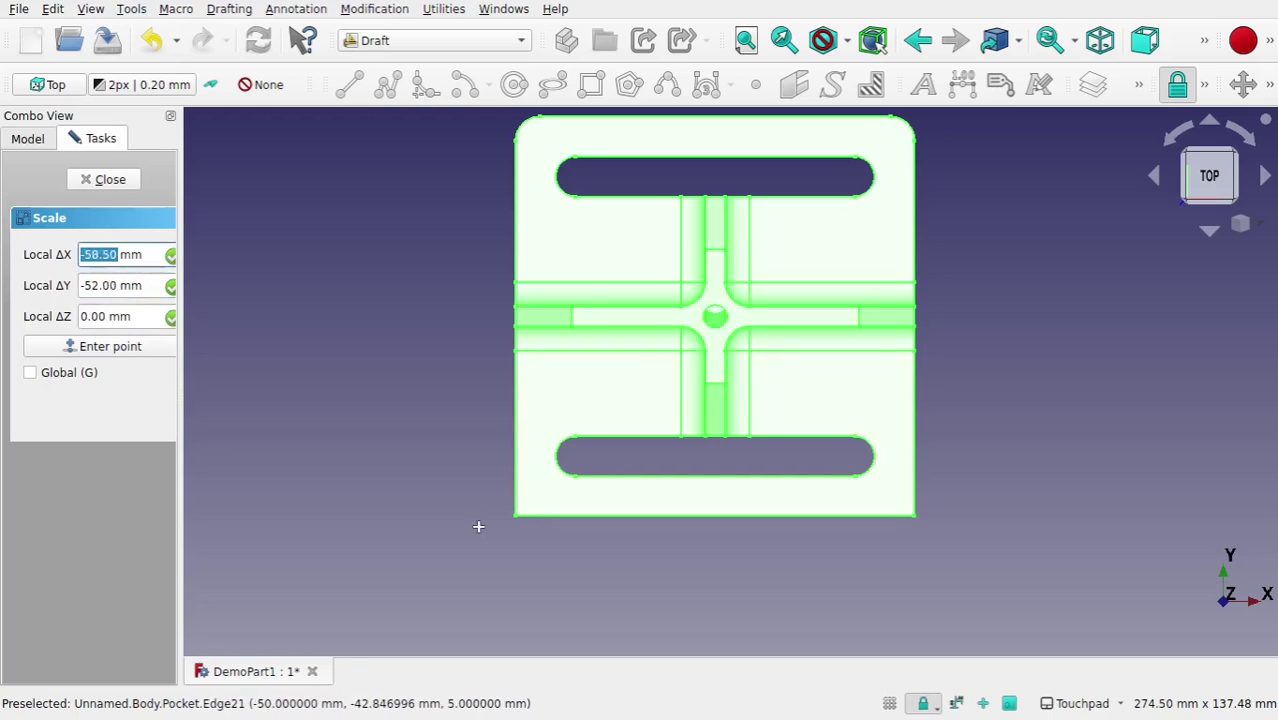
click(516, 517)
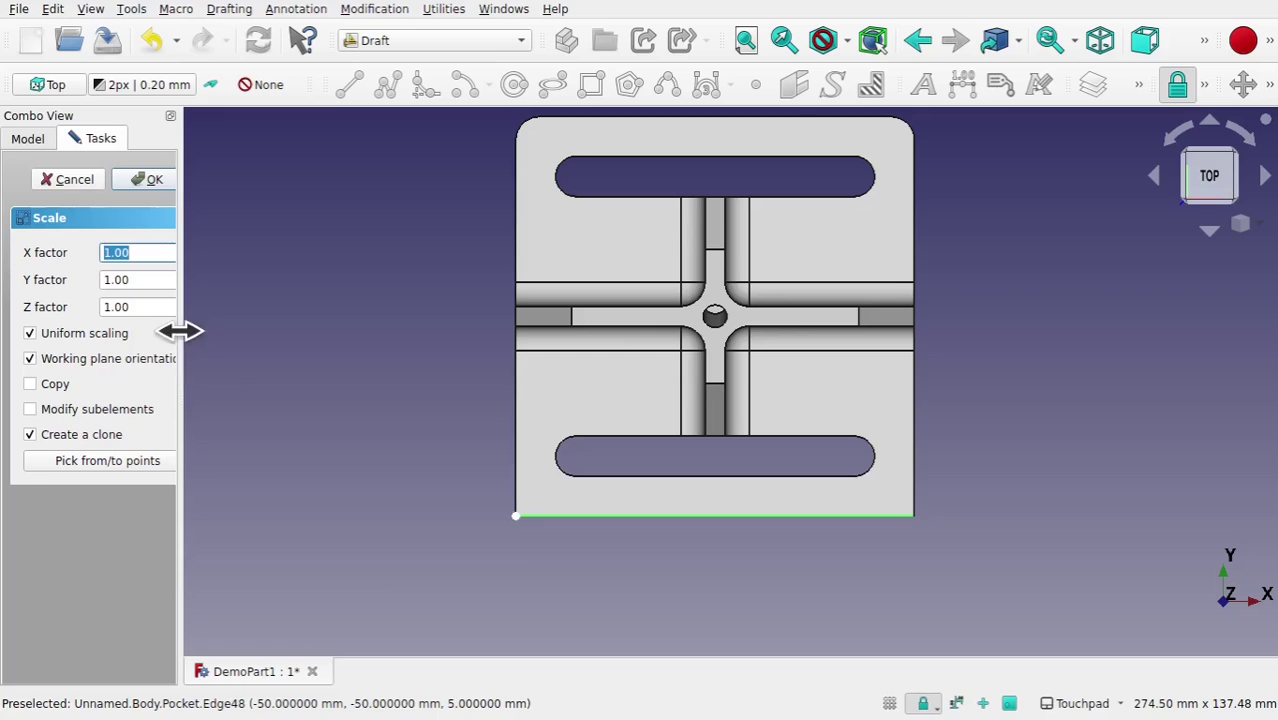
Step: Apply a uniform scale factor of 2 with Create a clone, producing Body001
drag(179, 331, 336, 348)
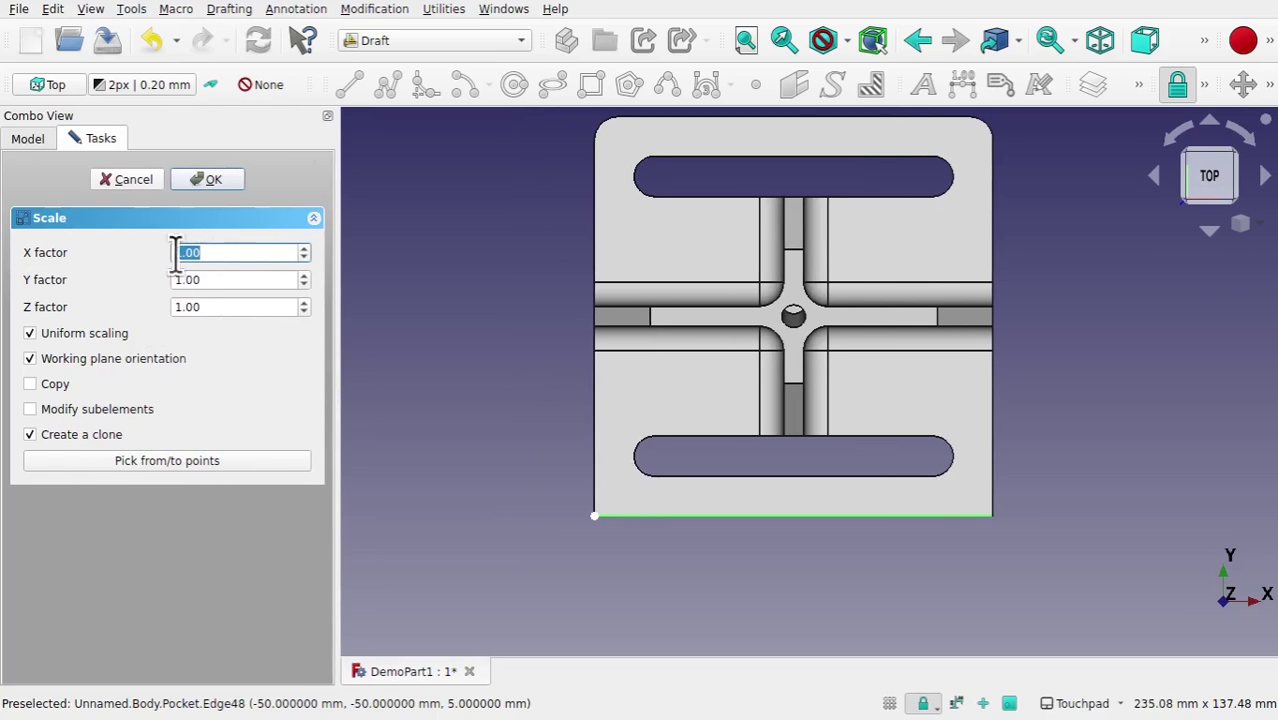
click(30, 333)
text(2)
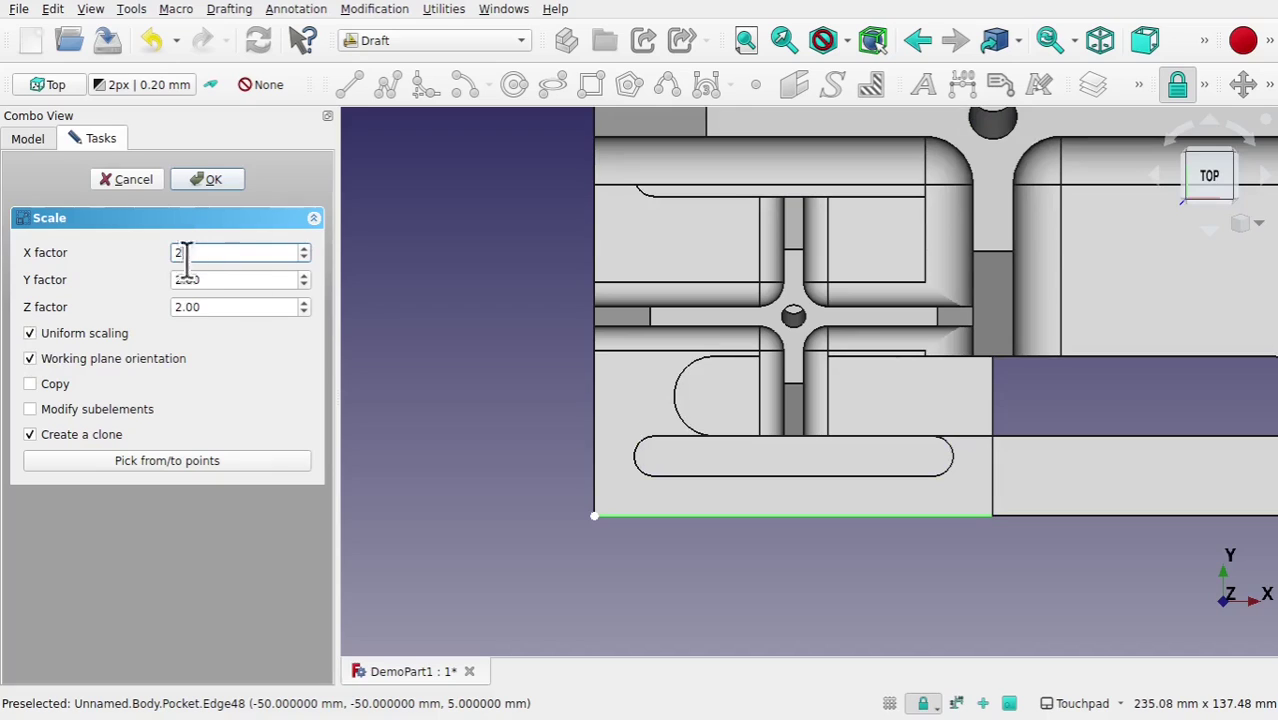
key(BackSpace)
text(1)
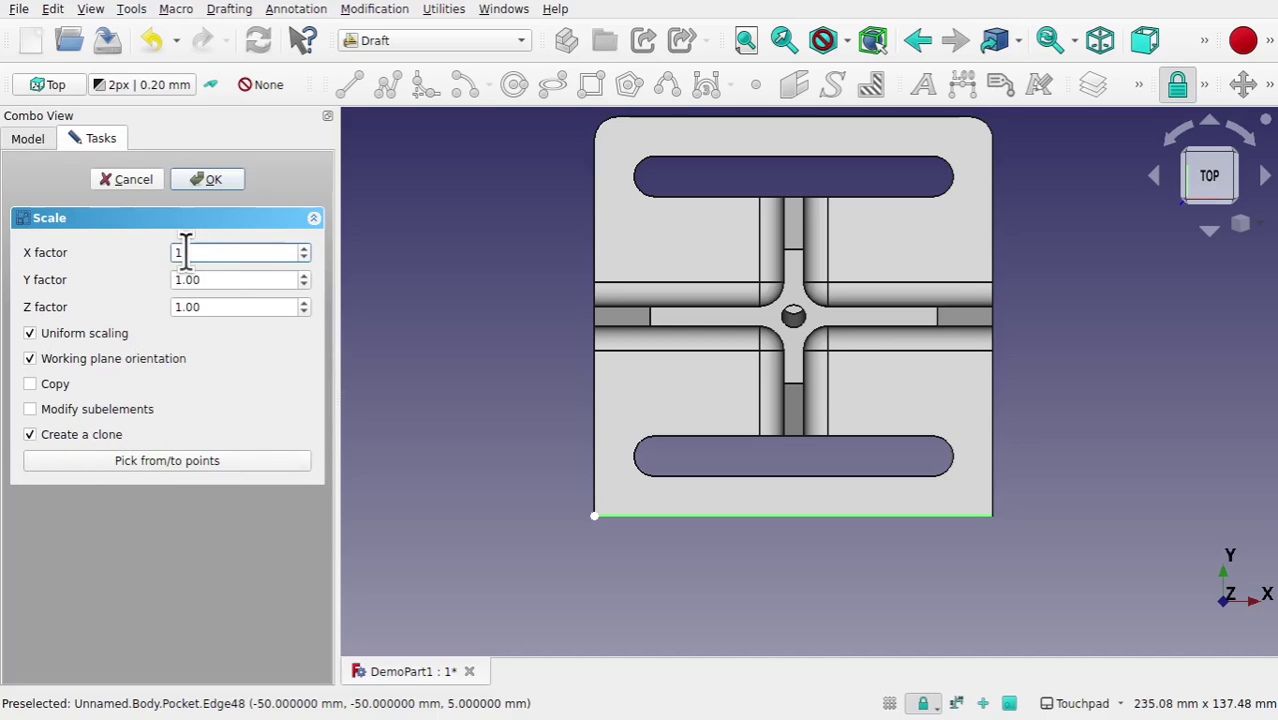
text(.5)
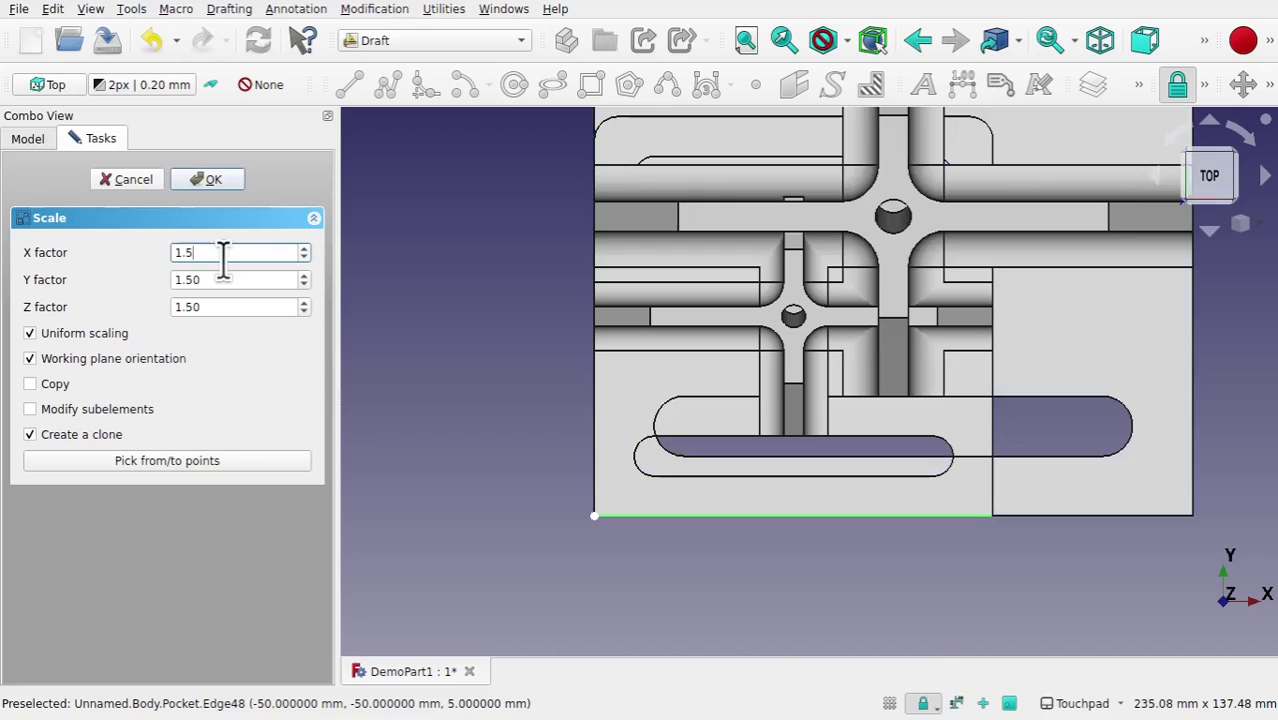
key(BackSpace)
key(BackSpace)
text(2)
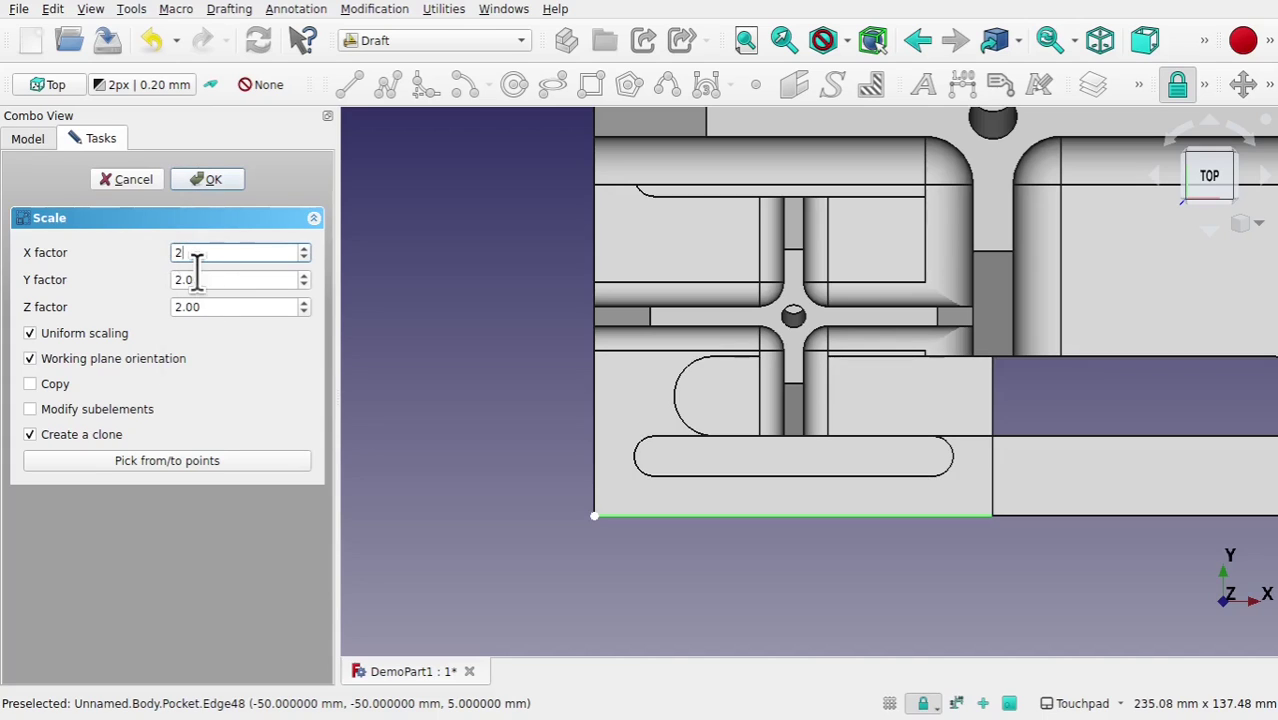
click(210, 180)
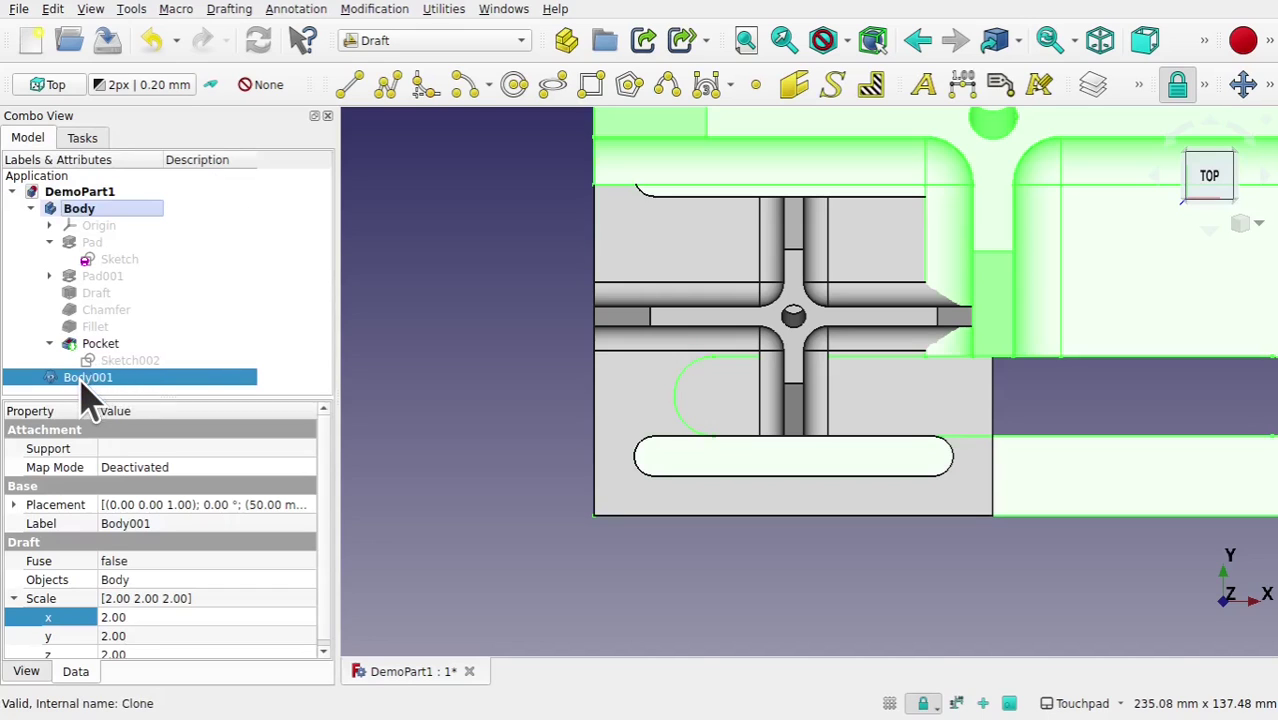
Step: Drive Body001's Scale x with the formula 275/100, giving 2.75
click(13, 598)
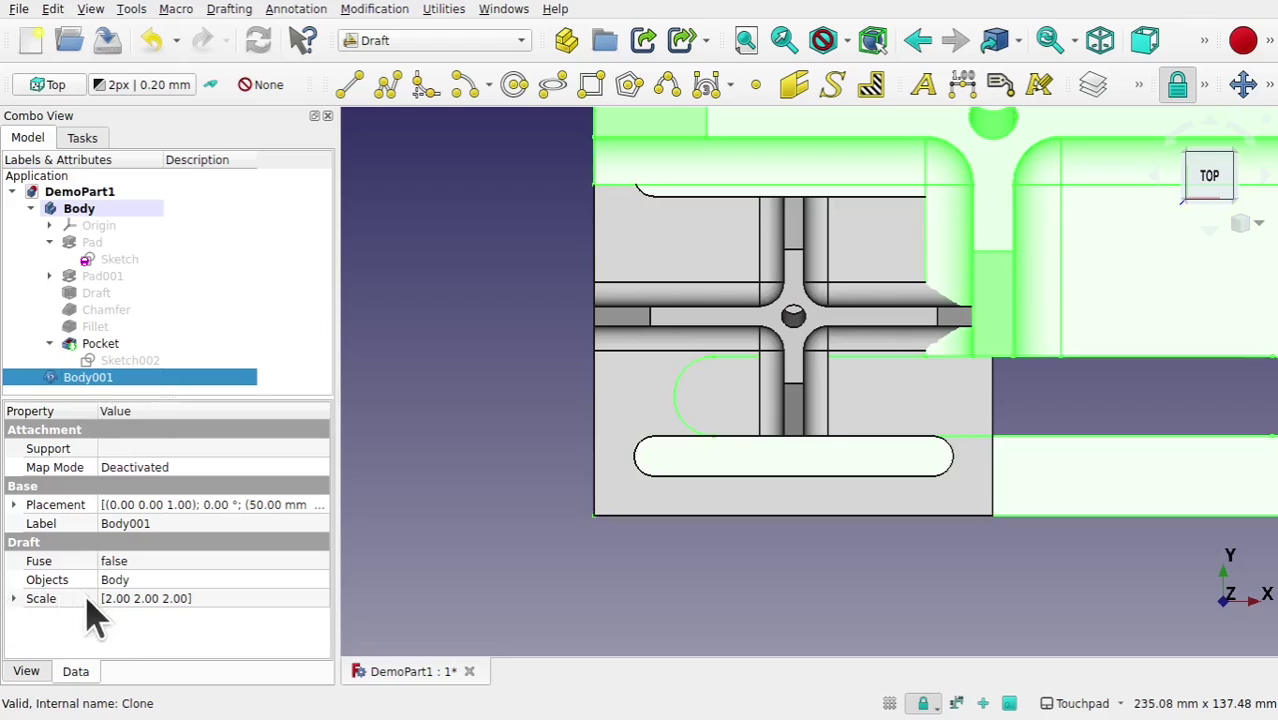
click(13, 600)
scroll(328, 508, down, 1)
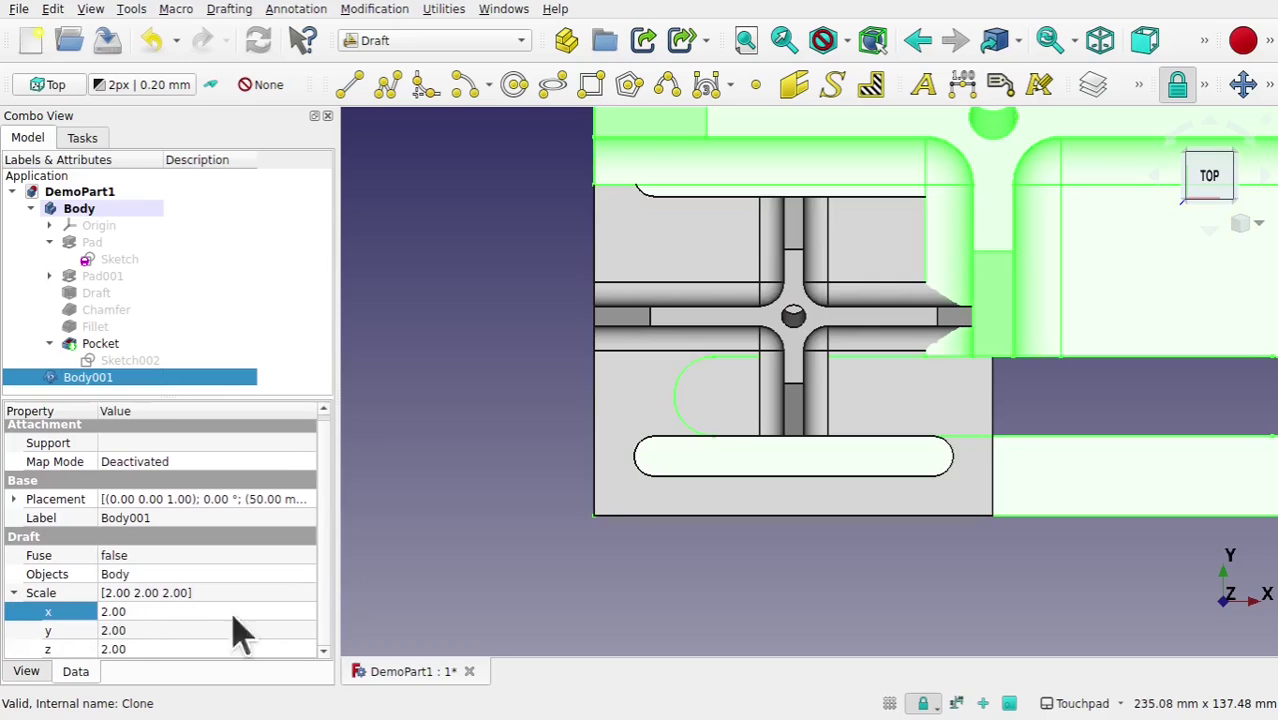
click(140, 612)
click(297, 610)
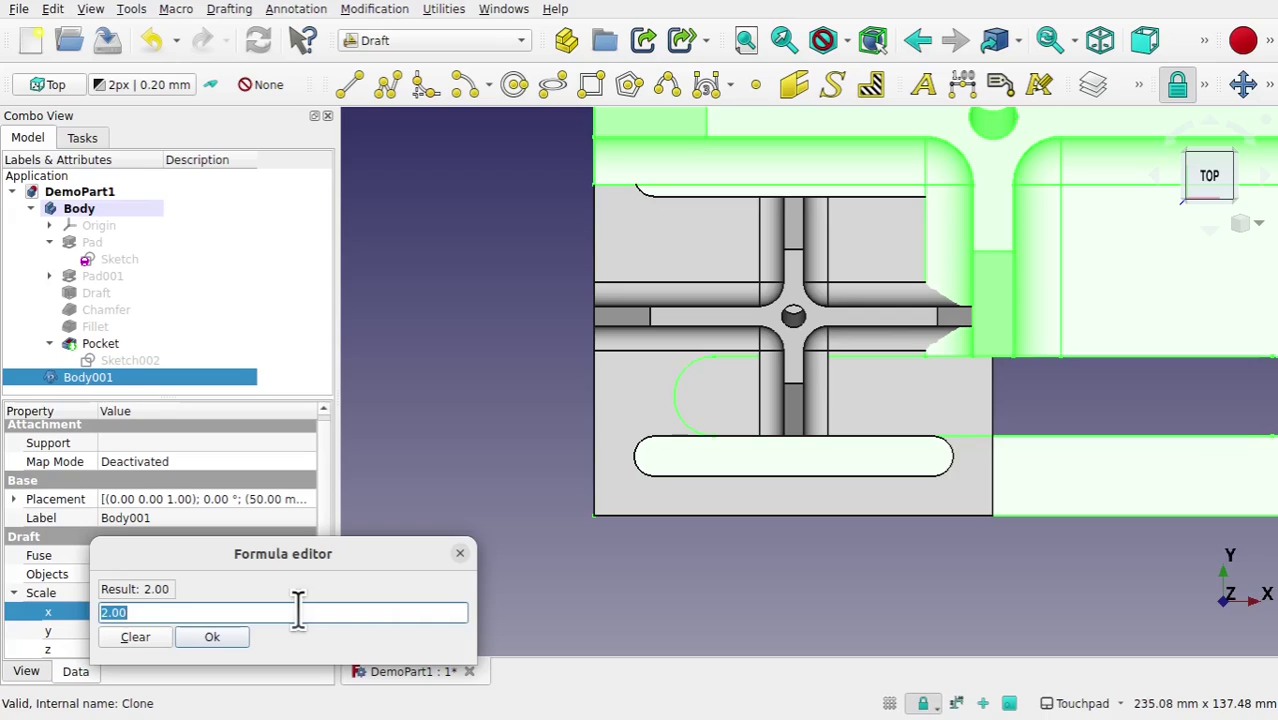
text(275)
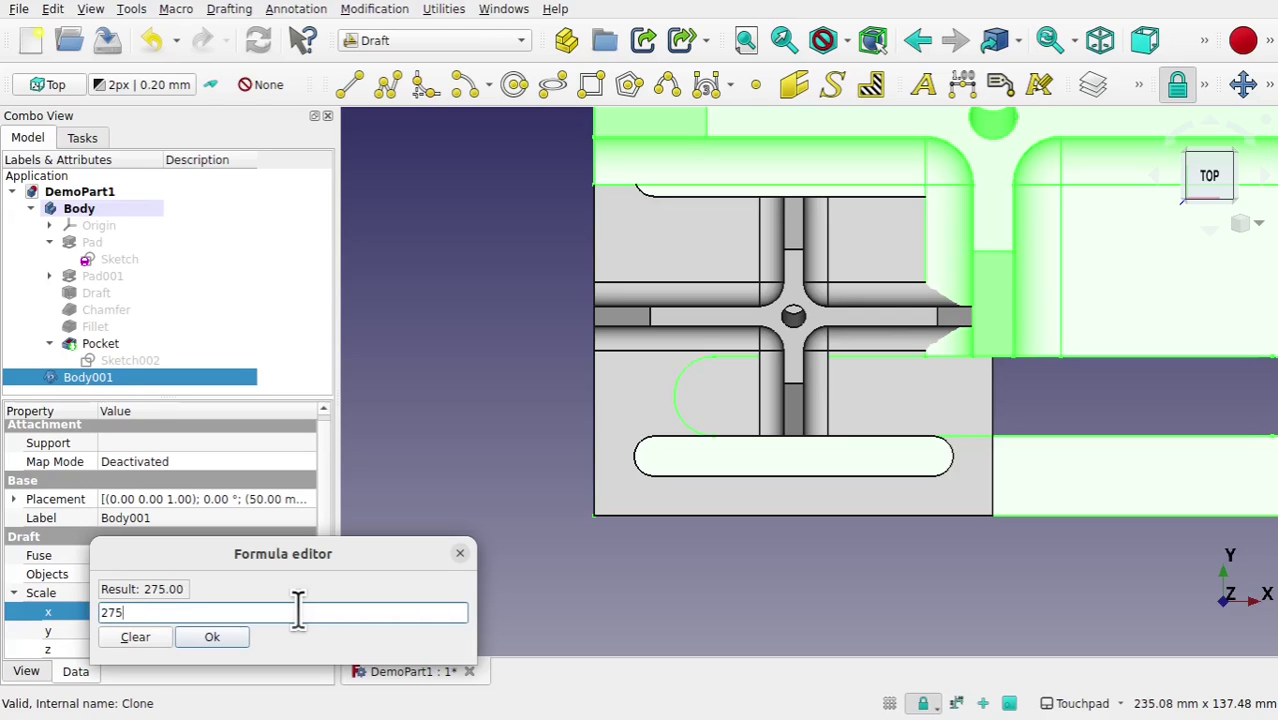
text(/100)
click(224, 637)
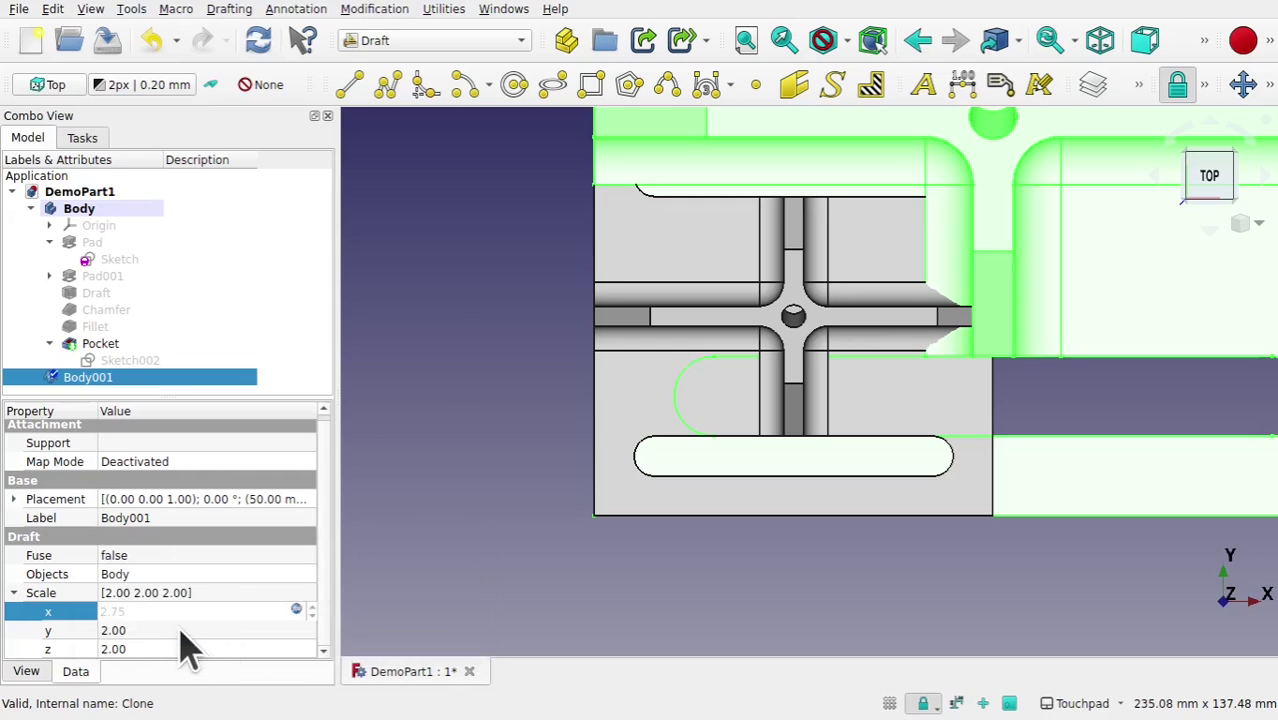
Step: Replace Body001's Scale y value of 2.00 with the formula 275/100
click(185, 631)
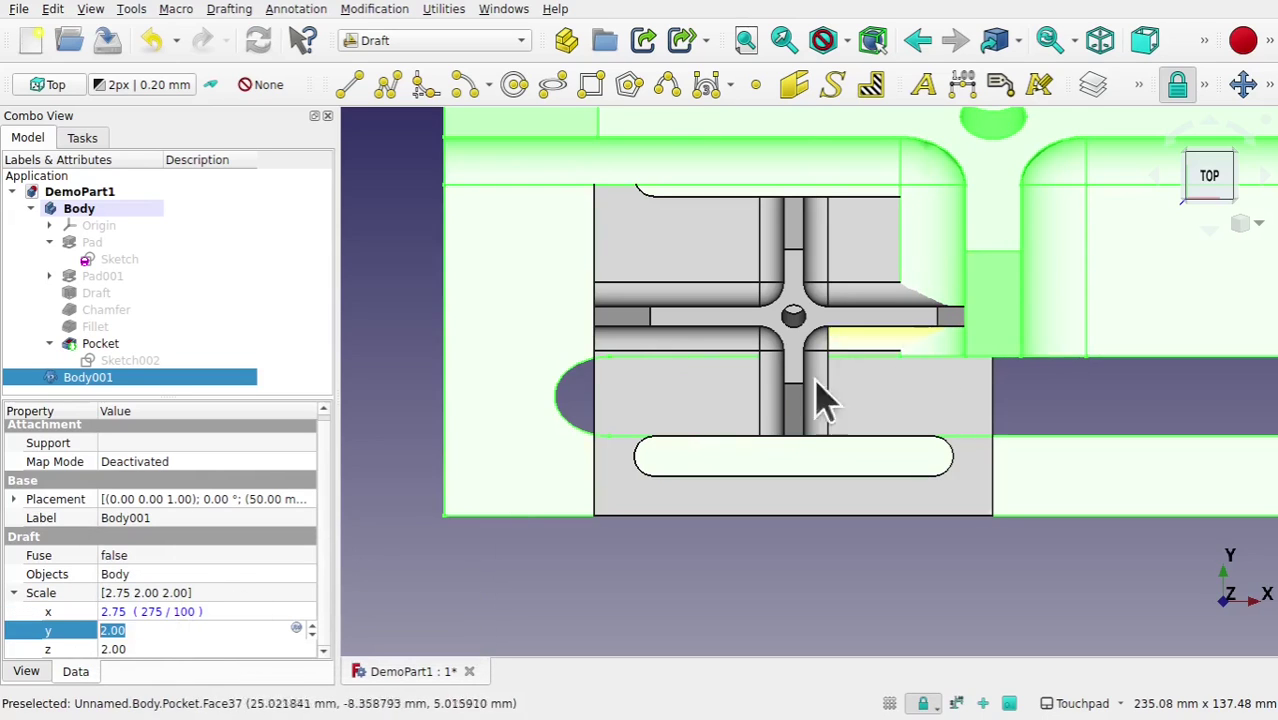
click(296, 628)
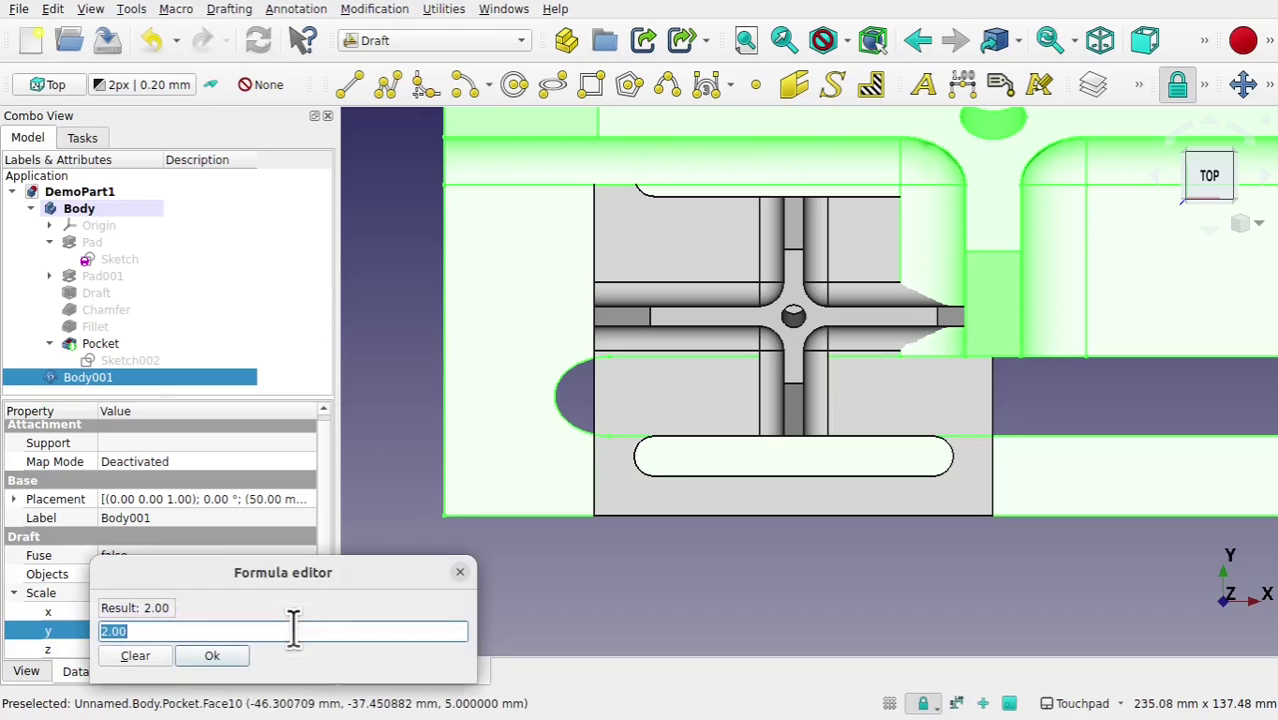
click(291, 631)
drag(291, 631, 63, 633)
key(BackSpace)
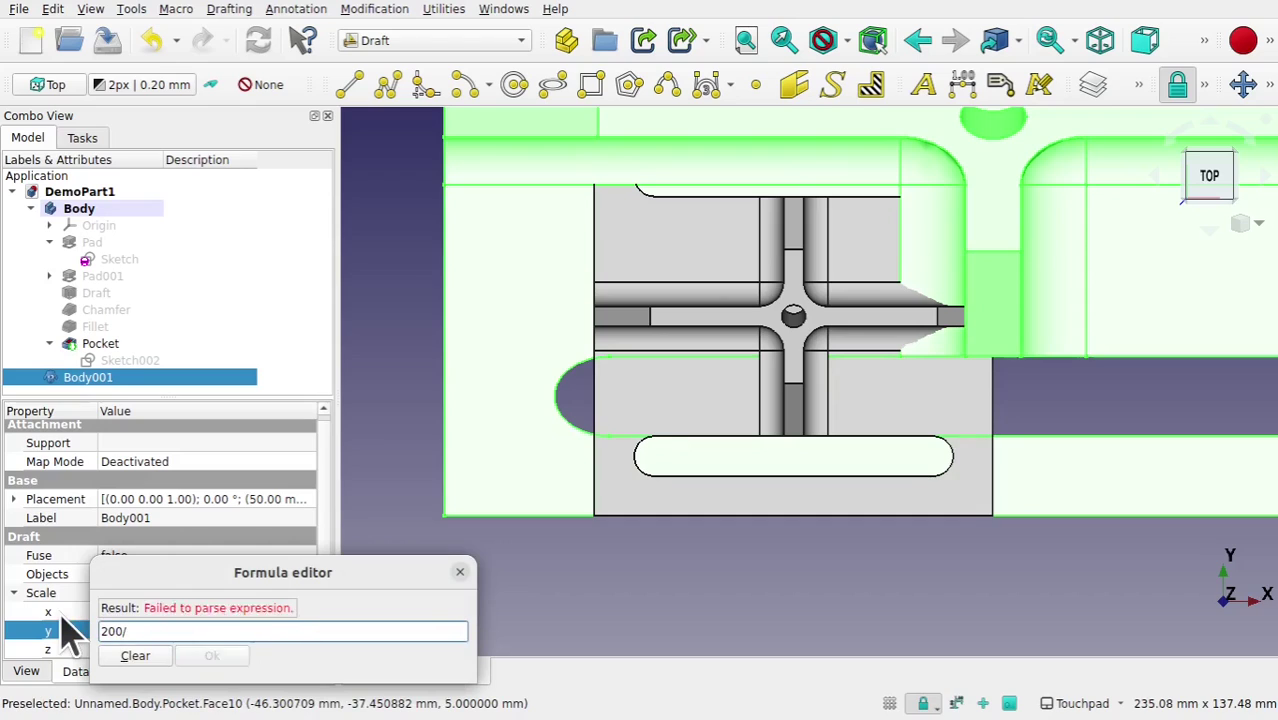
text(2)
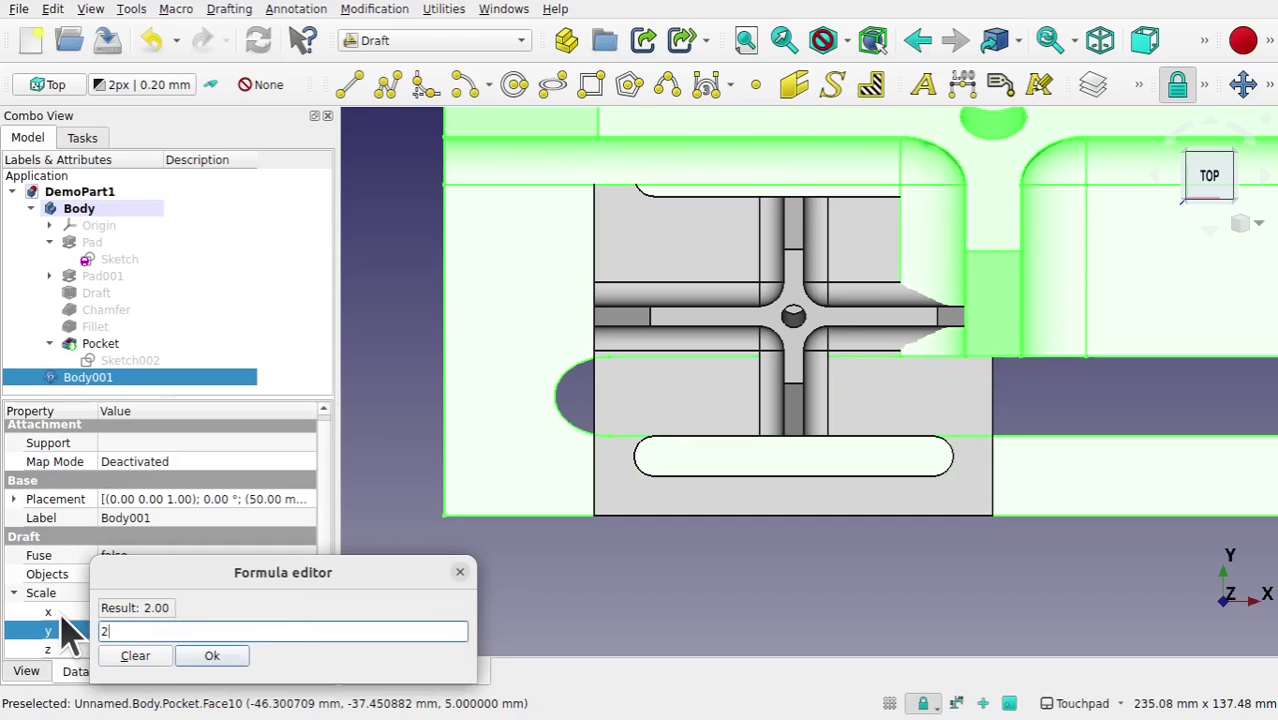
text(75/100)
drag(178, 631, 25, 650)
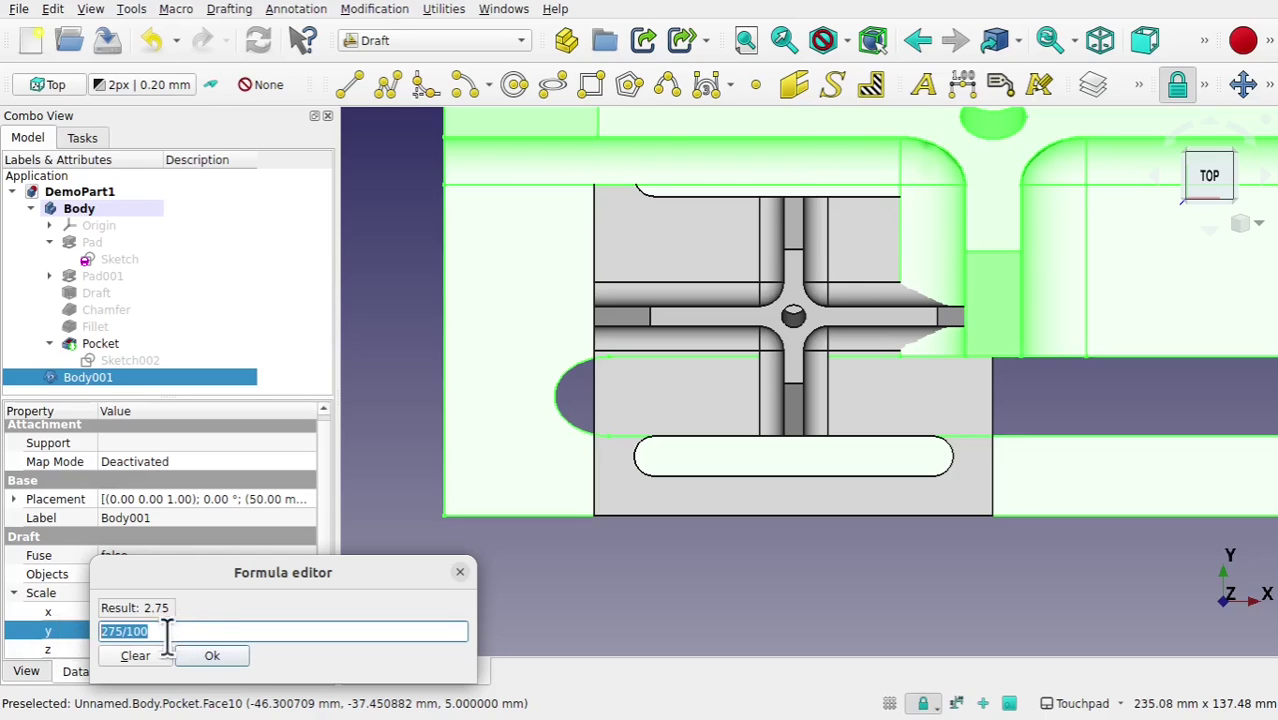
click(215, 656)
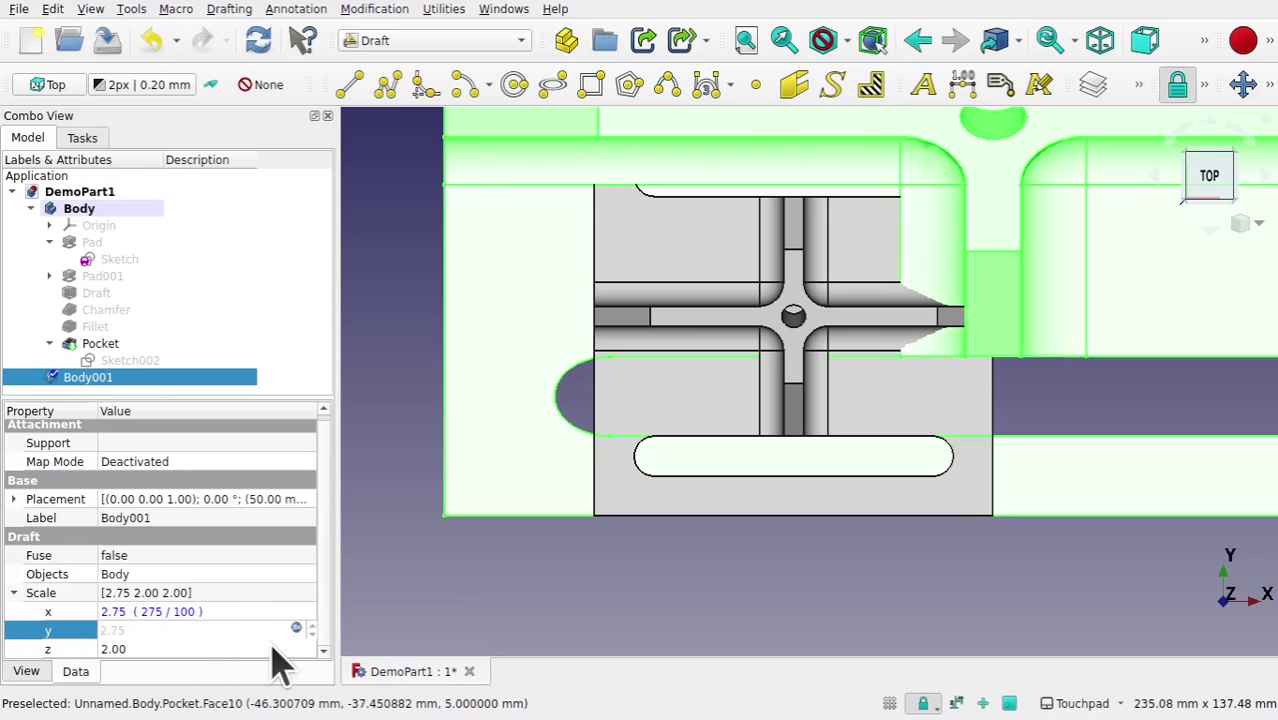
click(277, 654)
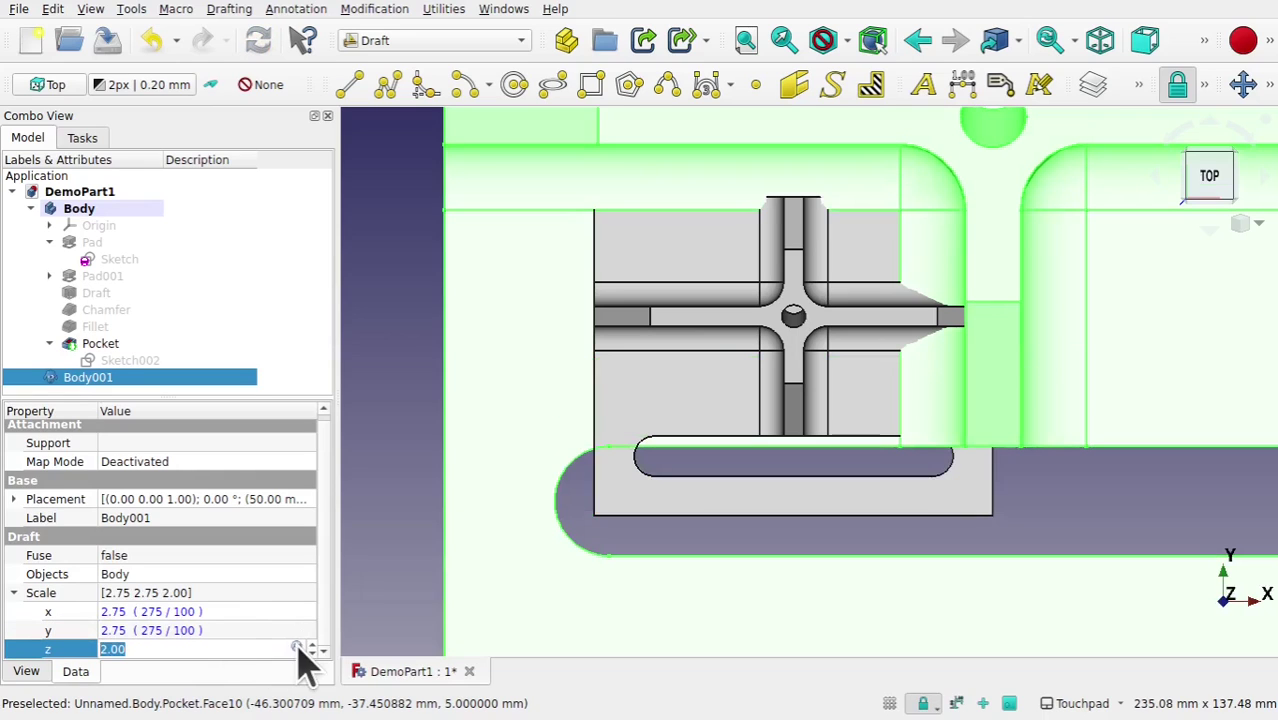
Step: Set Scale z to 275/100 as well, then deselect the clone
click(296, 648)
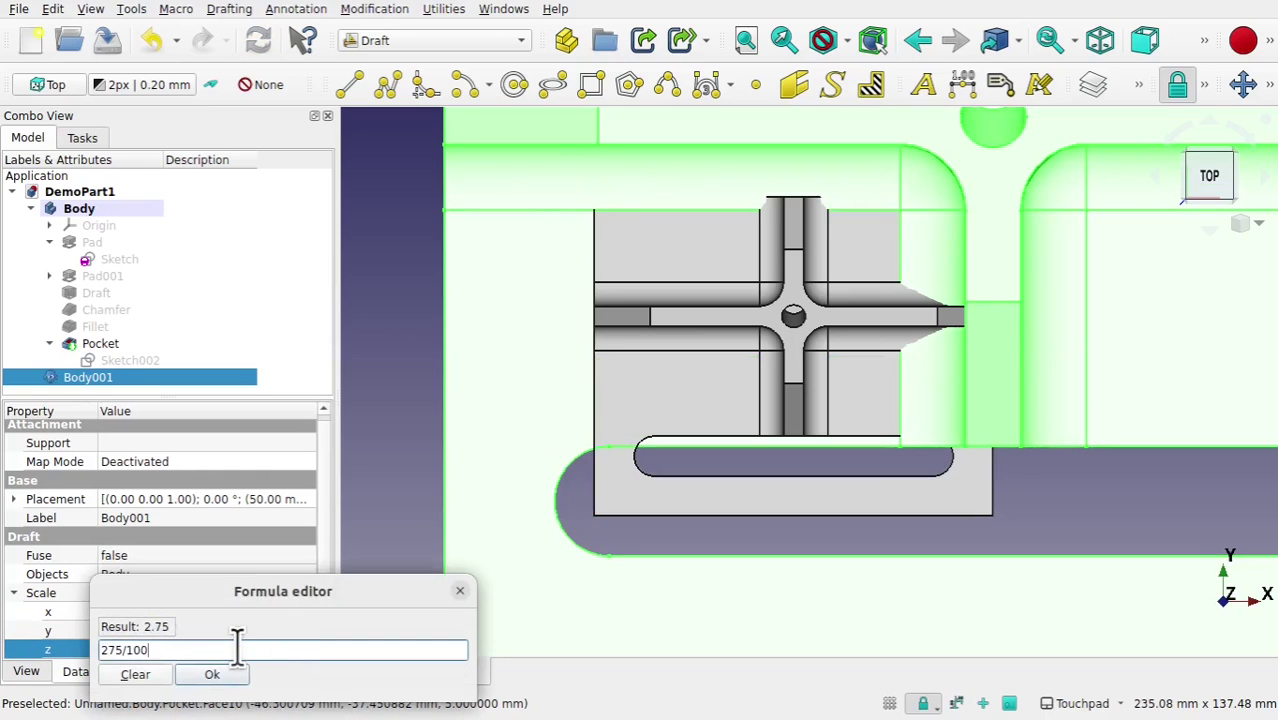
click(220, 674)
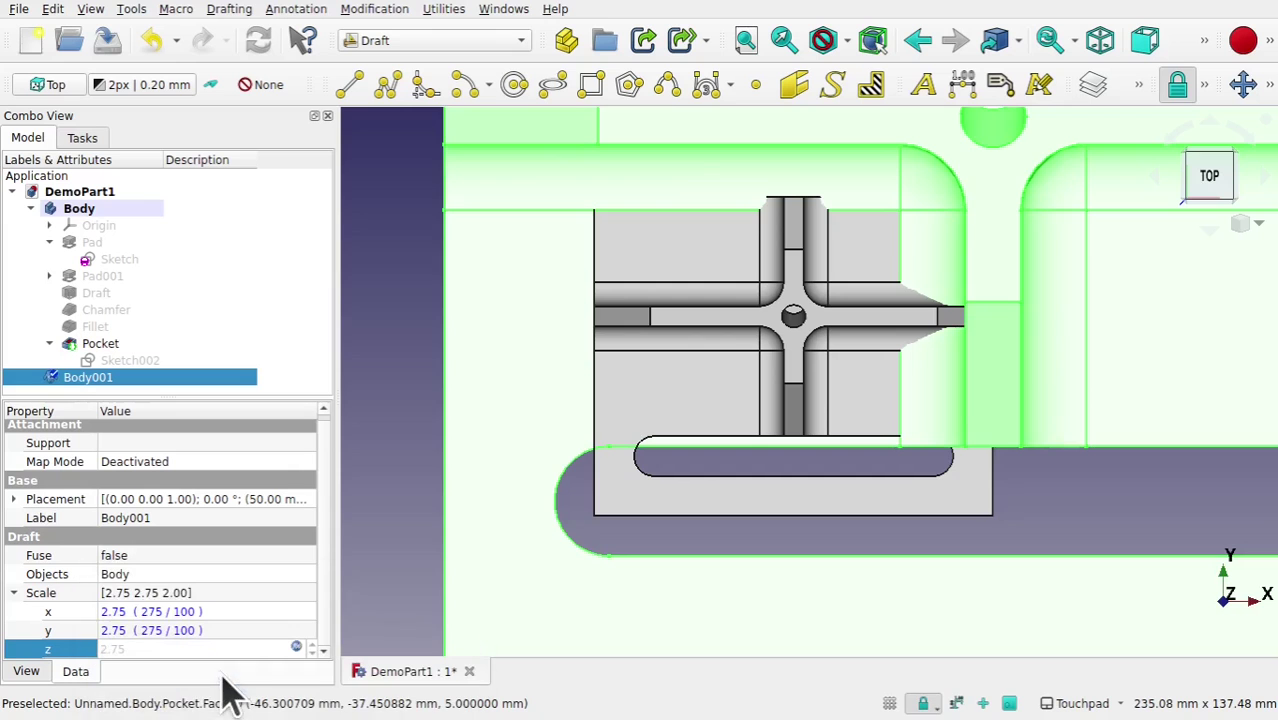
click(390, 495)
scroll(835, 408, down, 5)
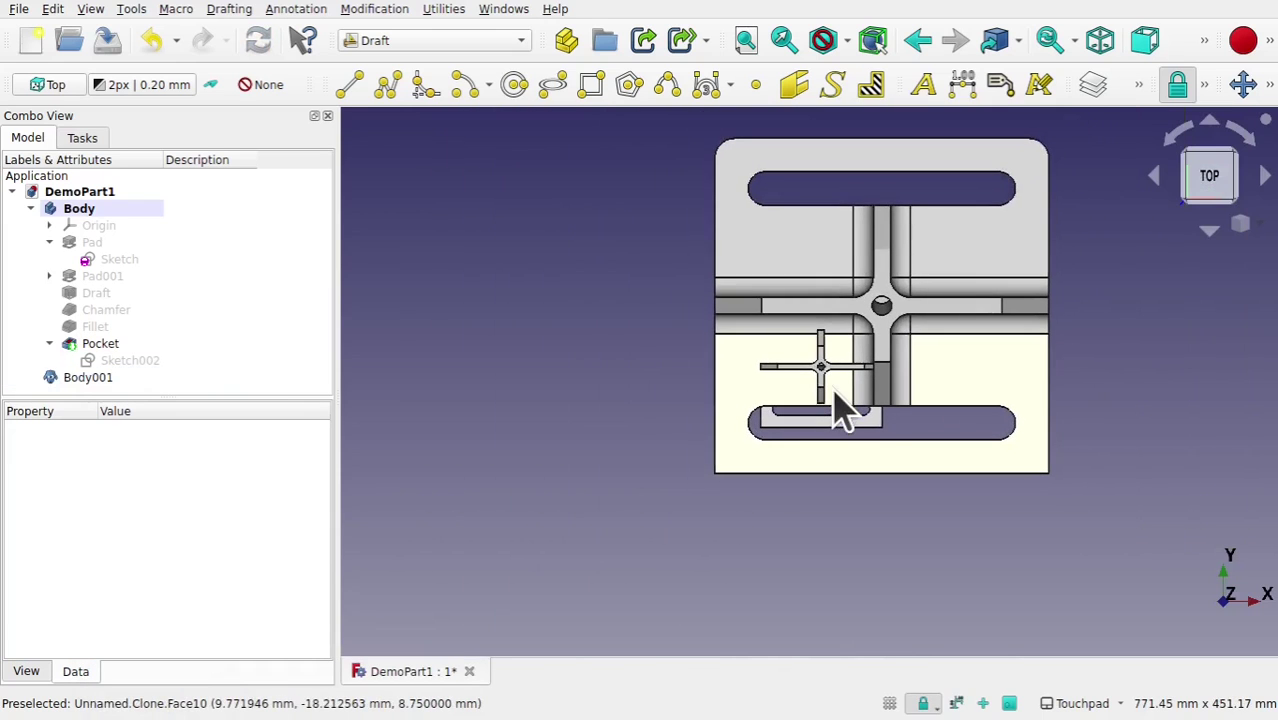
Step: Orbit the view to see the enlarged clone tilted and select the part
middle_drag(835, 408, 830, 498)
click(800, 430)
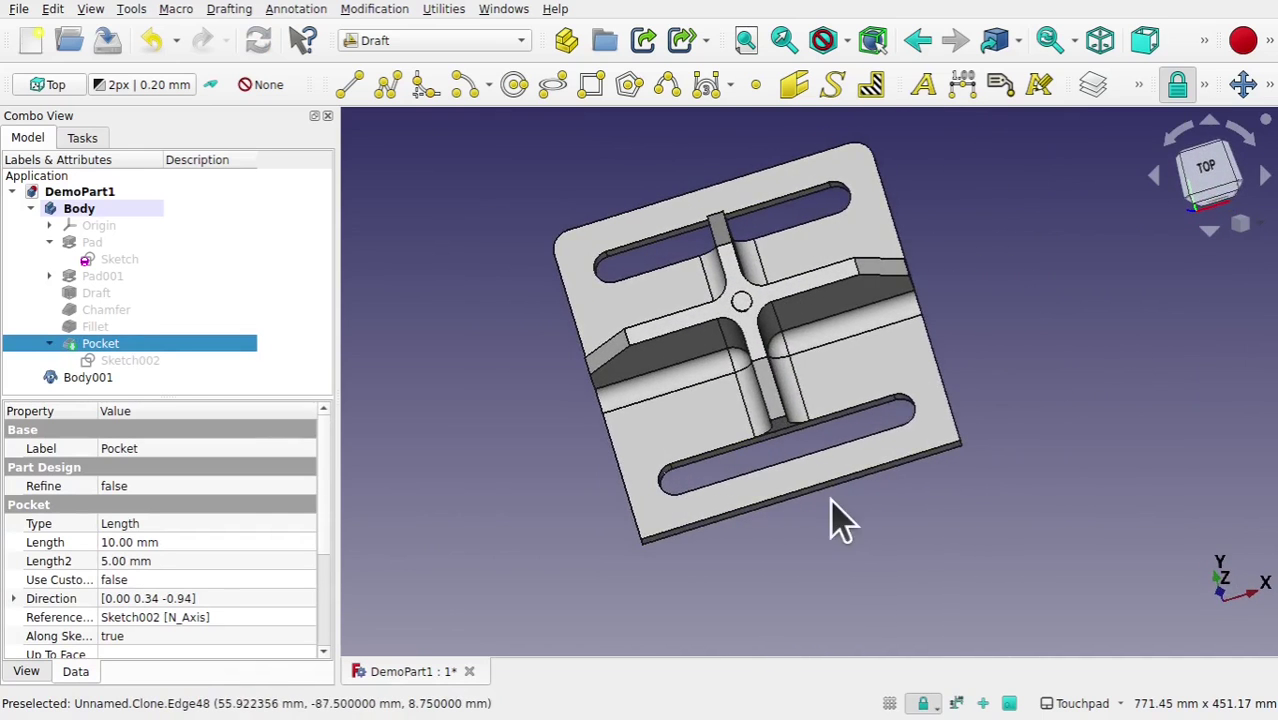
Step: In Part Design, measure between the clone's two bottom corner vertices: 275.00 mm
click(444, 50)
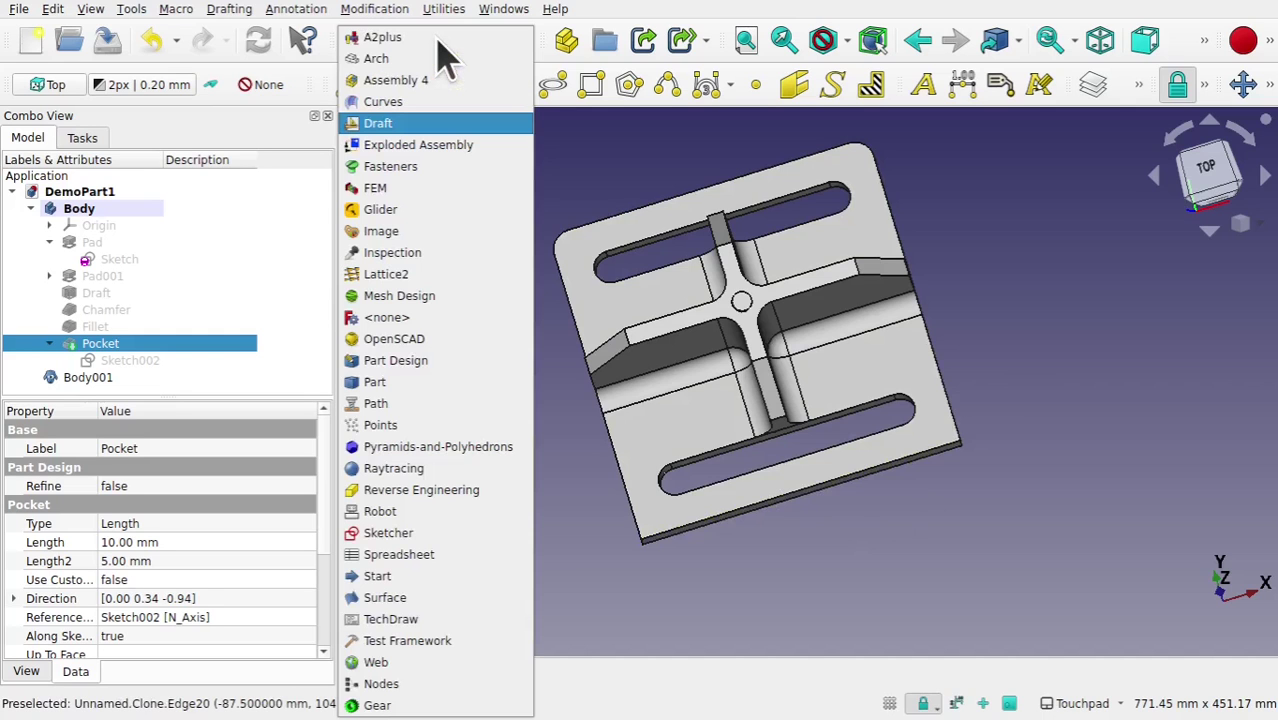
click(480, 360)
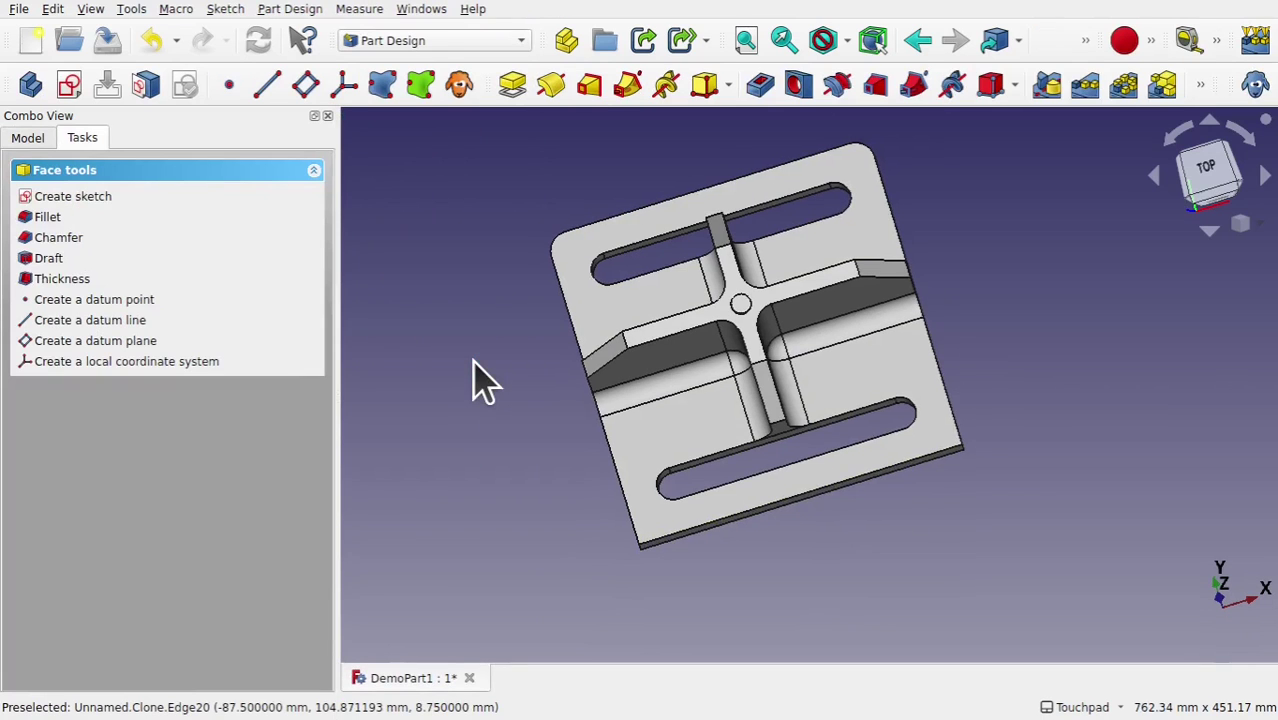
middle_drag(531, 380, 830, 370)
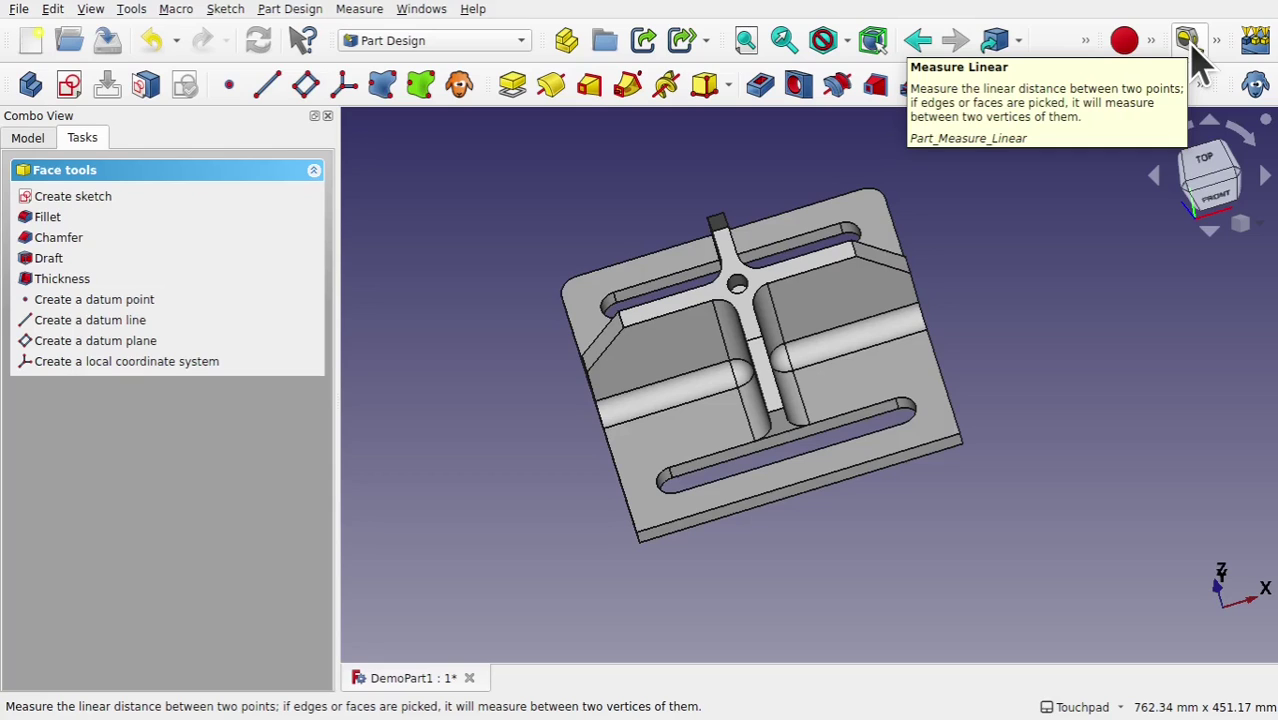
click(637, 535)
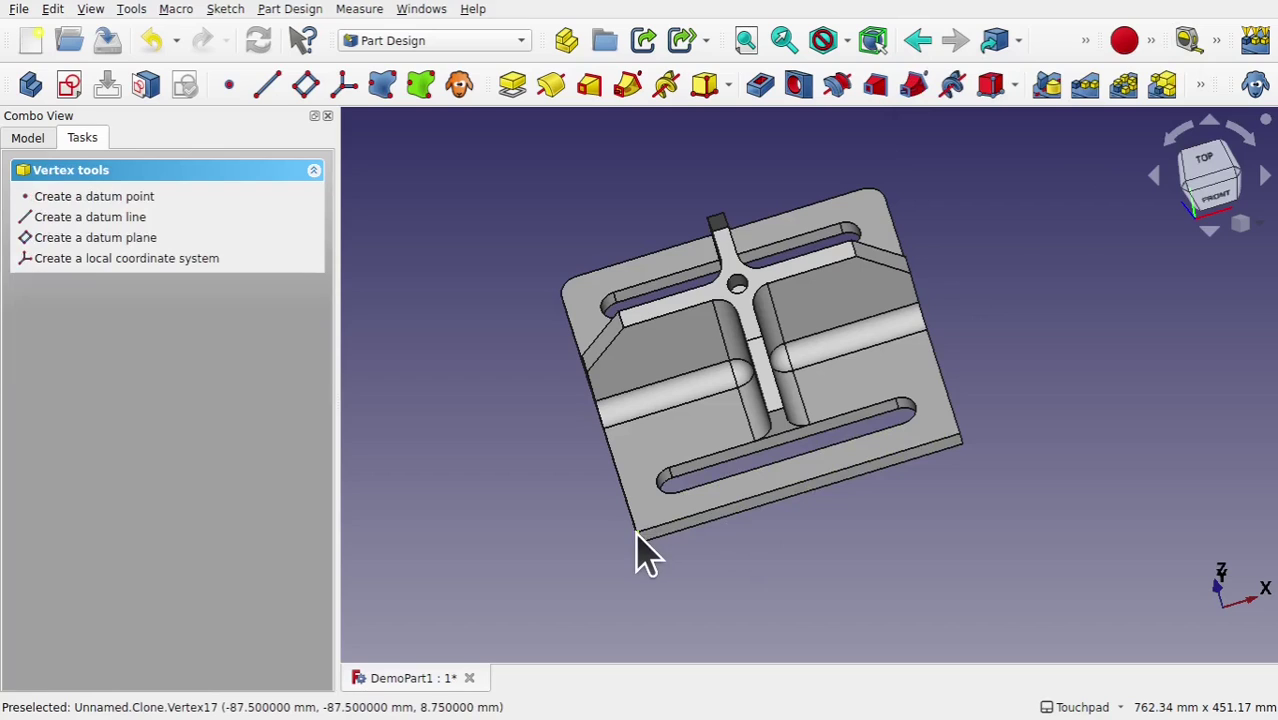
ctrl+click(960, 437)
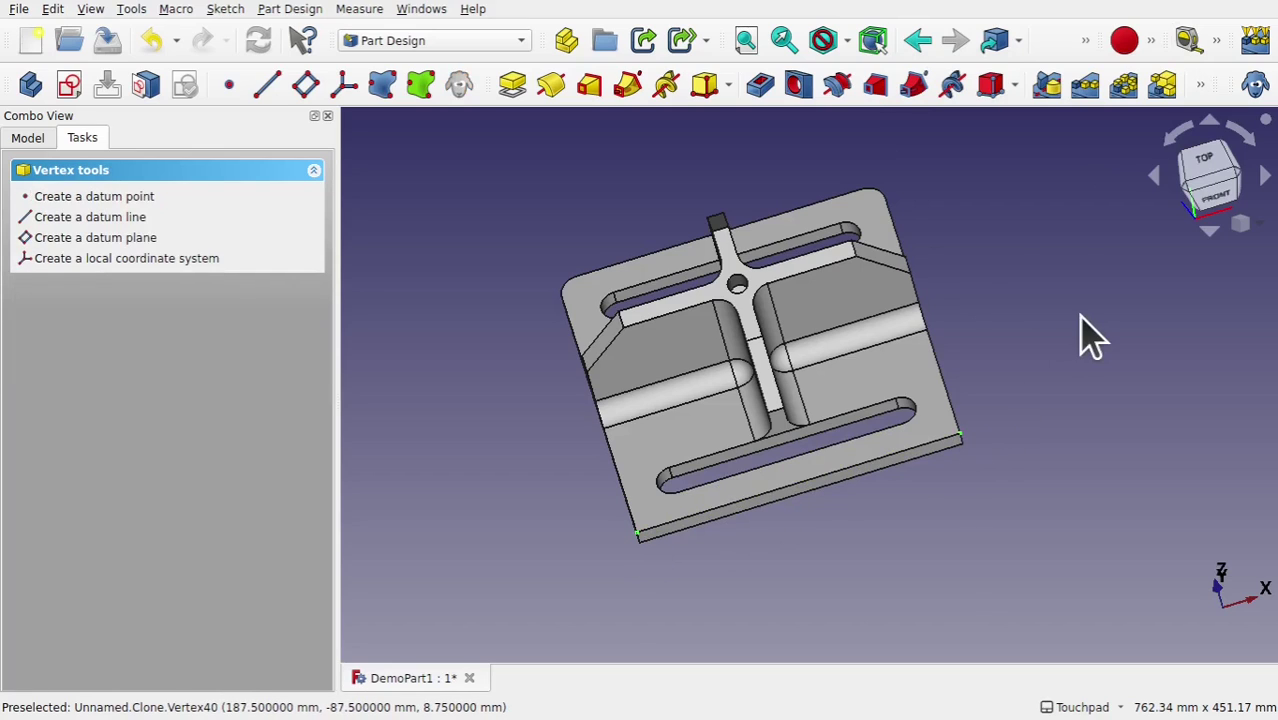
click(1188, 42)
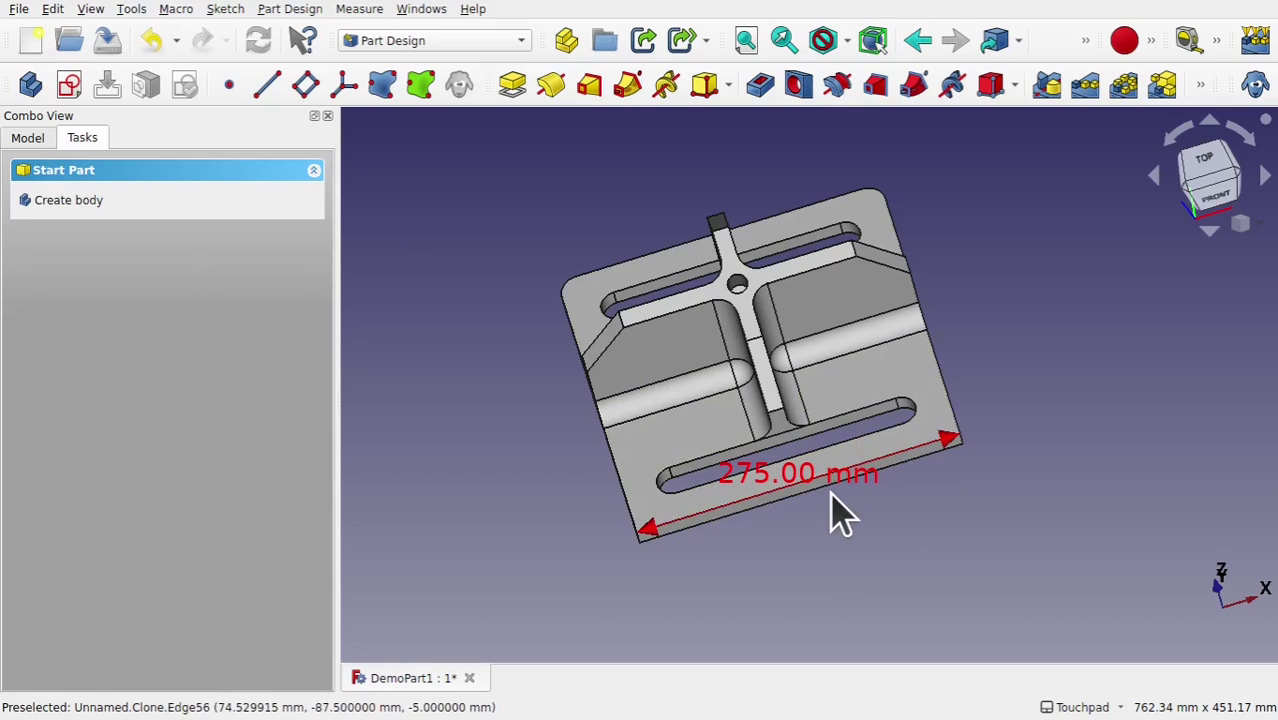
Step: Delete the Body001 clone from the Model tree
click(45, 139)
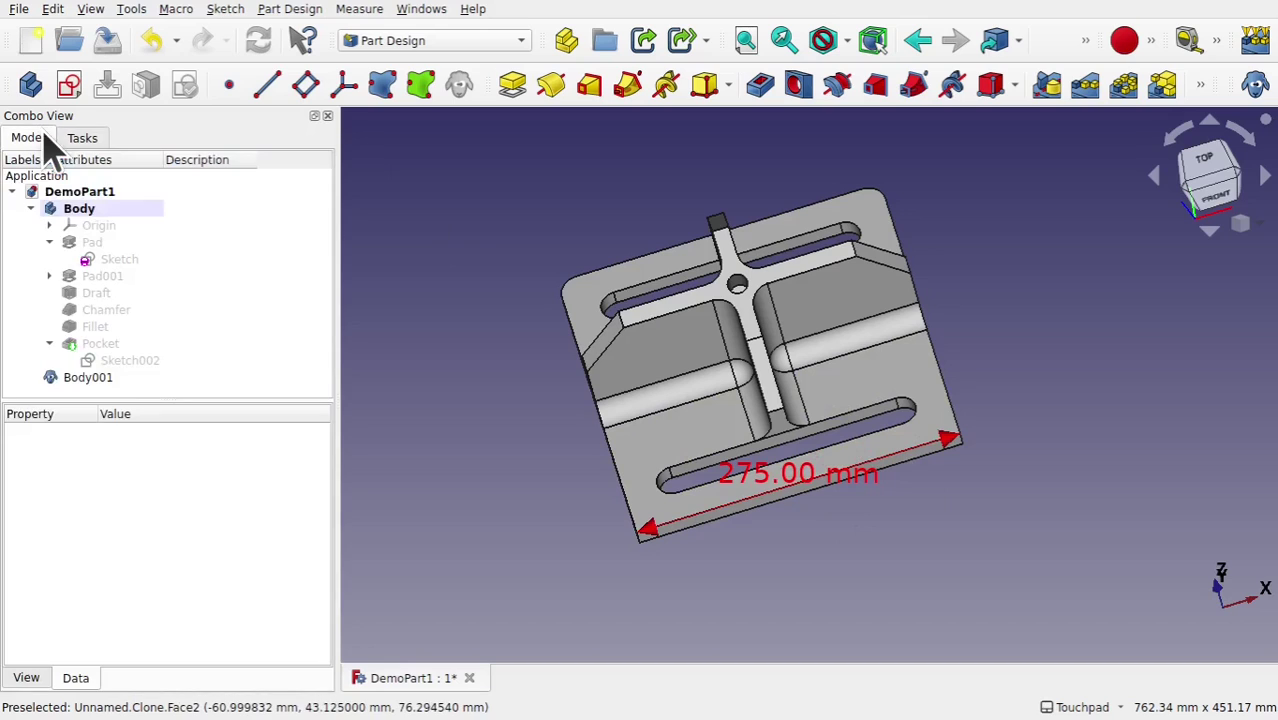
click(88, 382)
key(Delete)
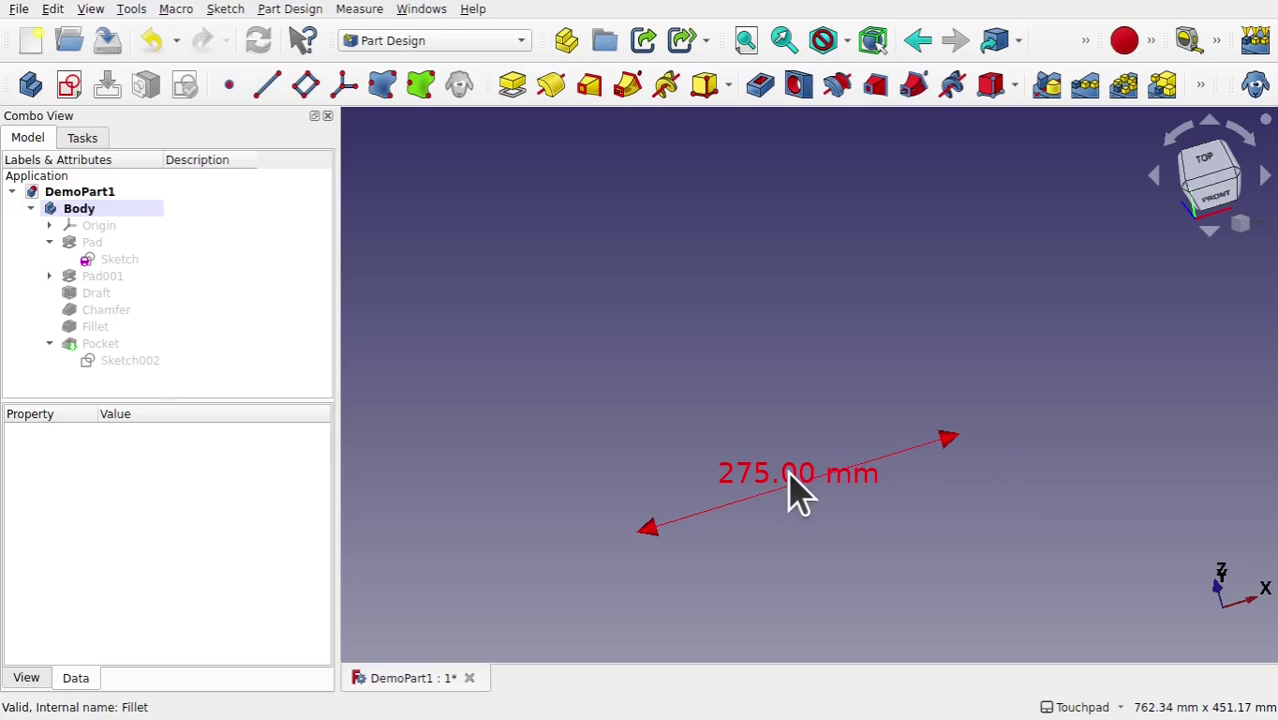
Step: Clear all measurement dimensions, removing the 275.00 mm distance
click(1217, 40)
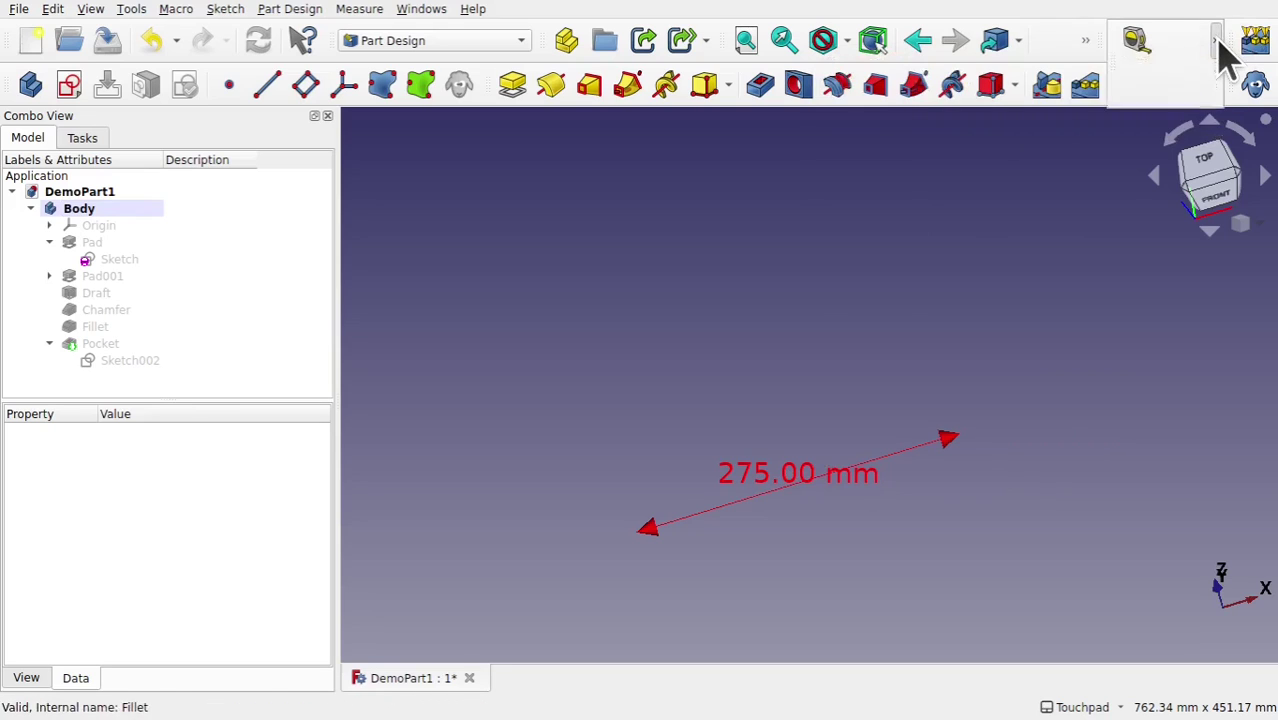
click(1217, 40)
click(1104, 80)
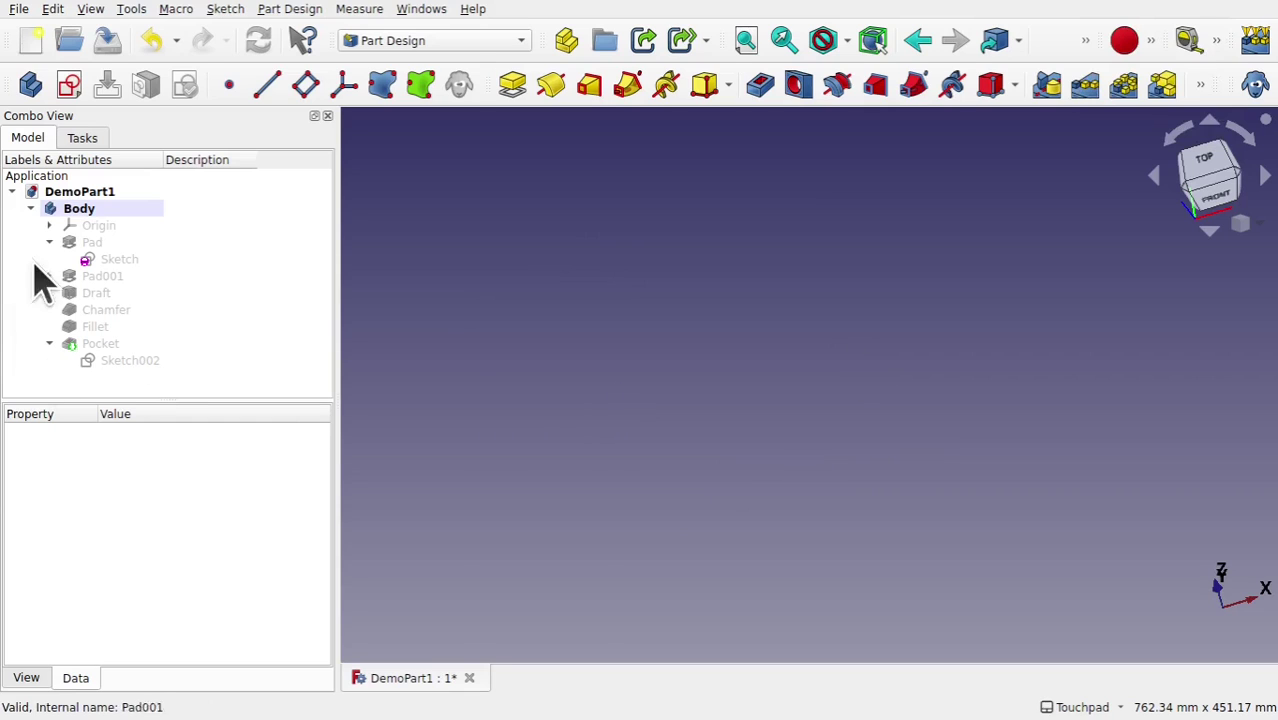
Step: Make the original body visible again by showing its Pocket feature, then deselect
click(99, 345)
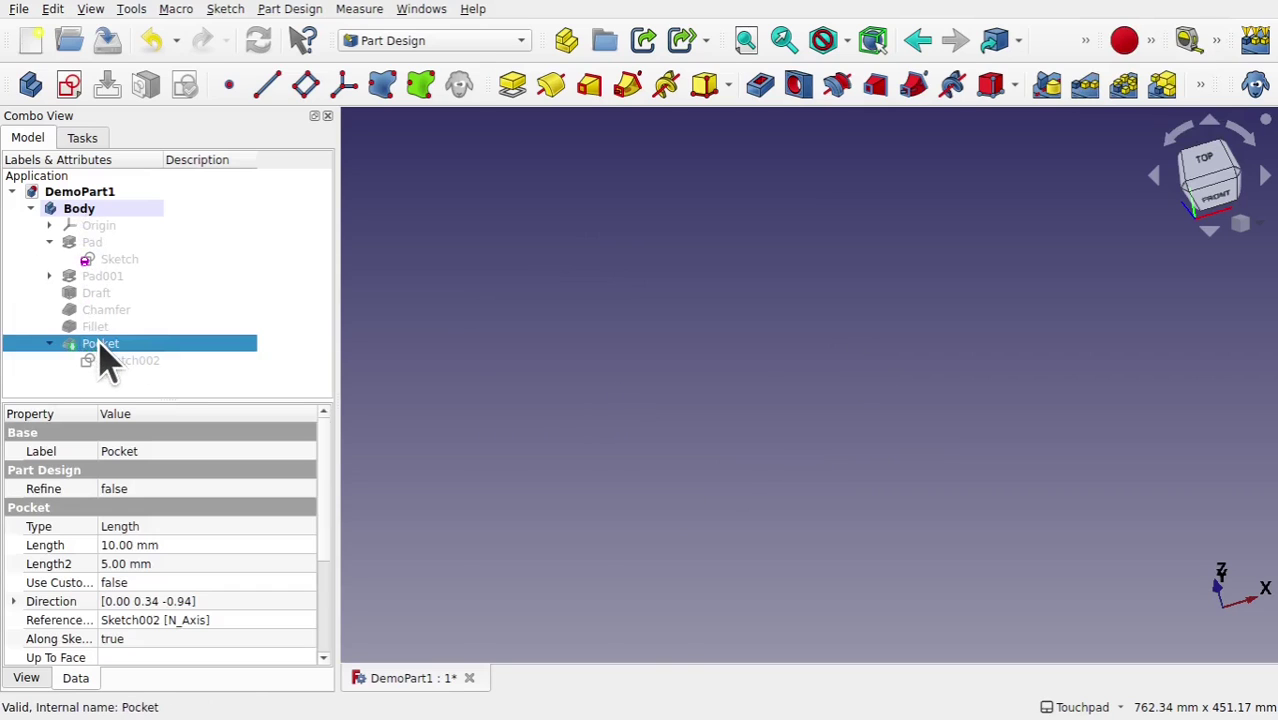
key(space)
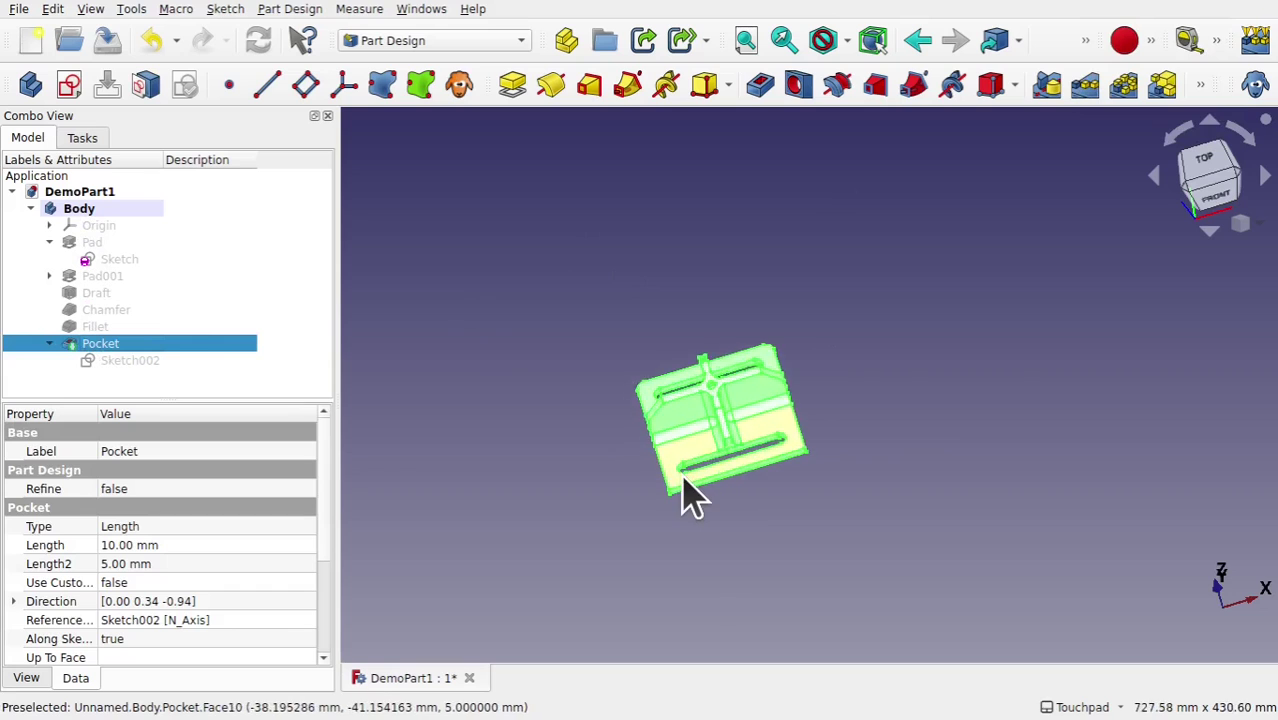
scroll(685, 495, up, 5)
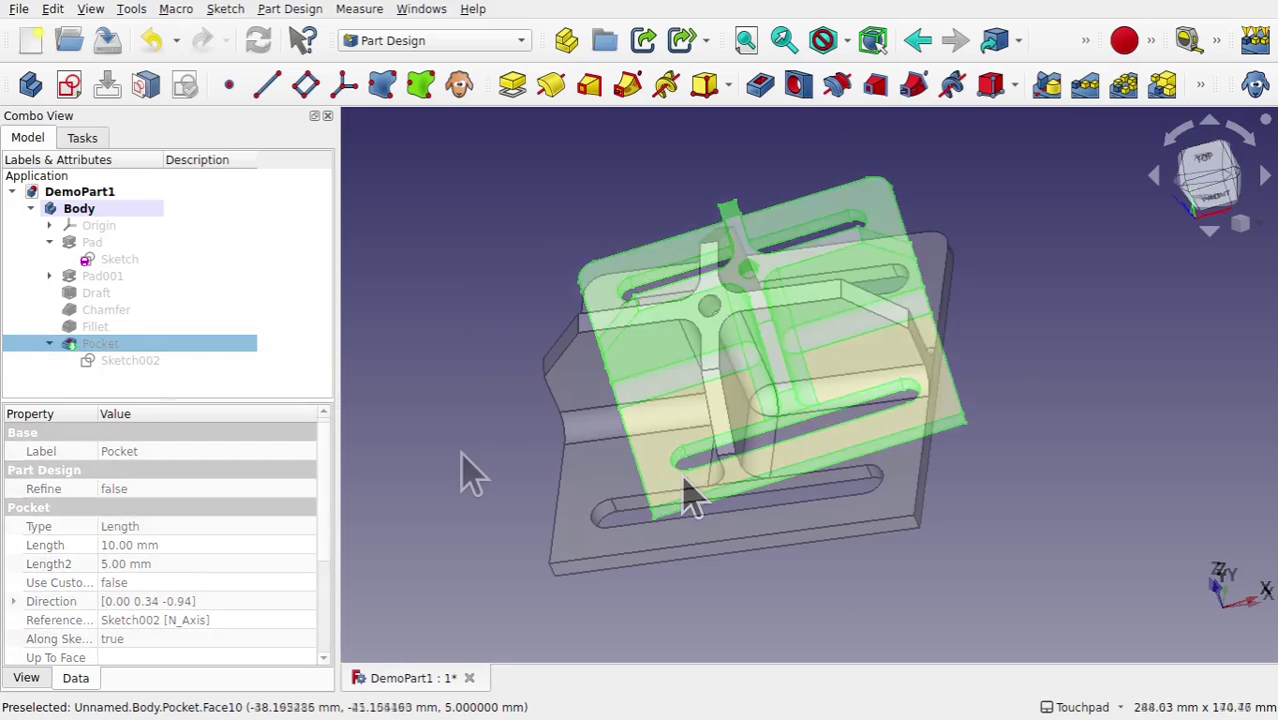
click(461, 453)
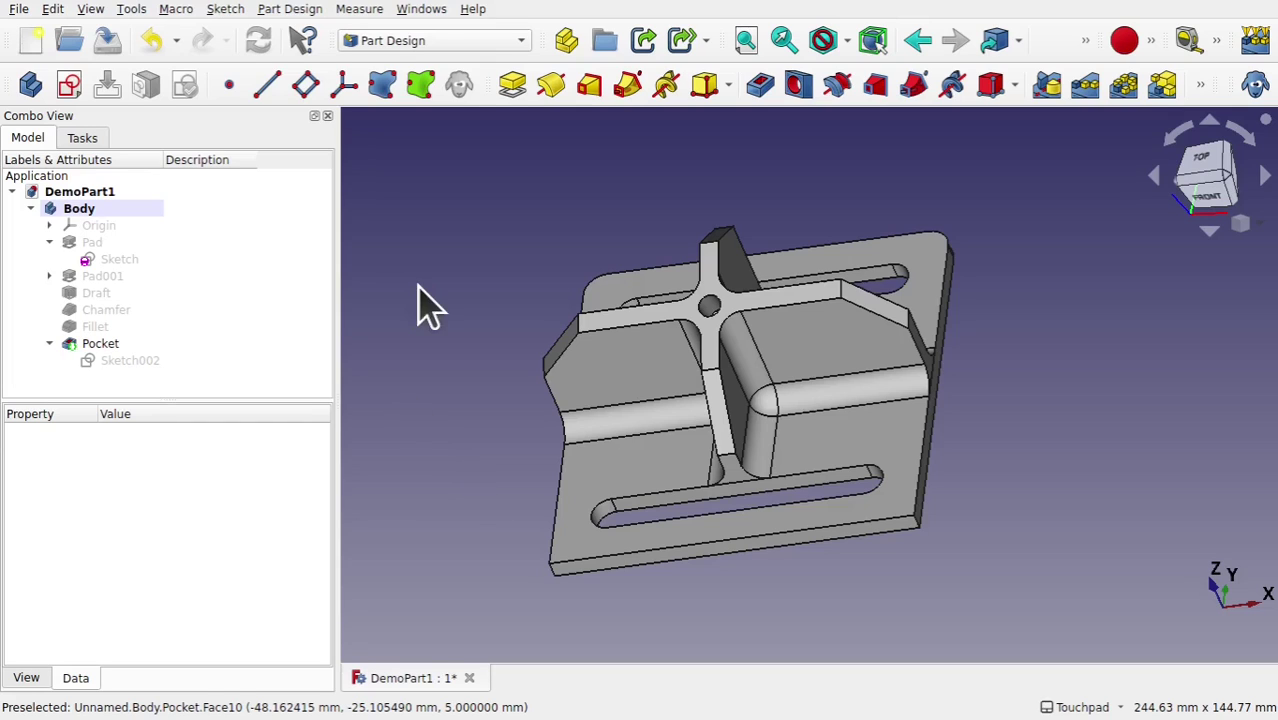
Step: In Sketcher, create an XY-plane sketch from Top view with the bottom edge as external geometry
click(430, 42)
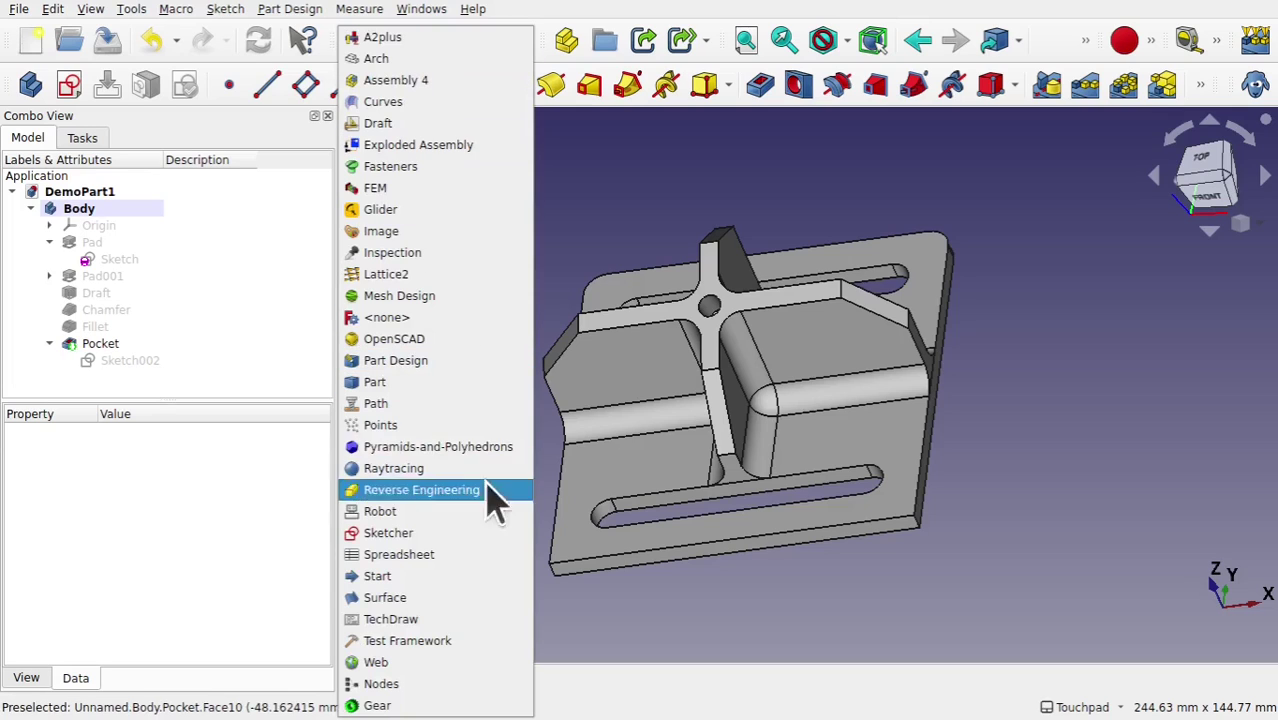
click(471, 532)
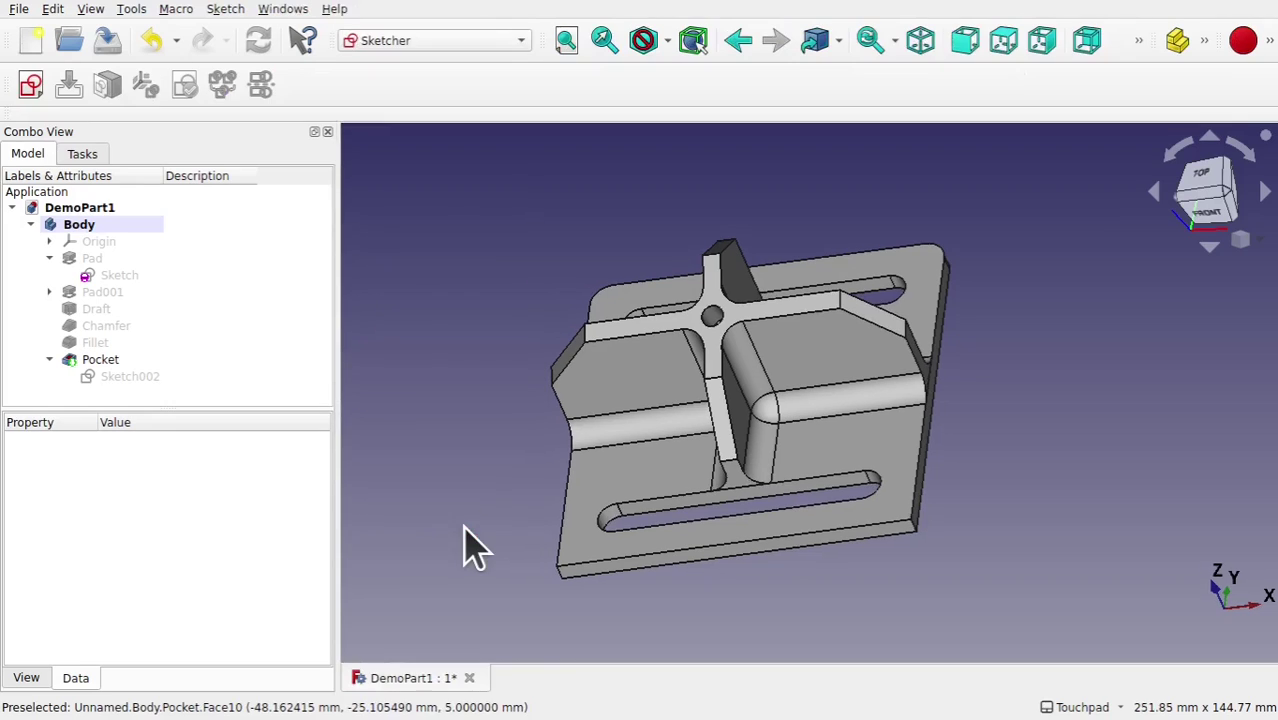
click(1195, 190)
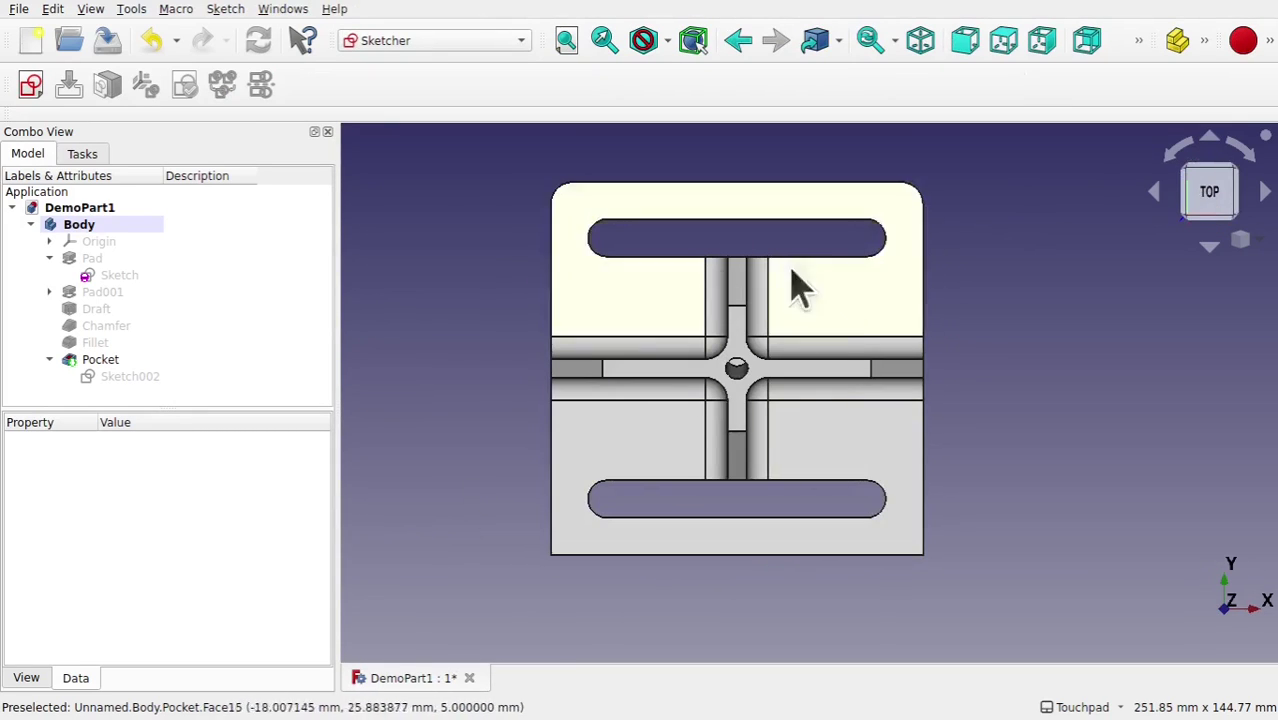
click(28, 84)
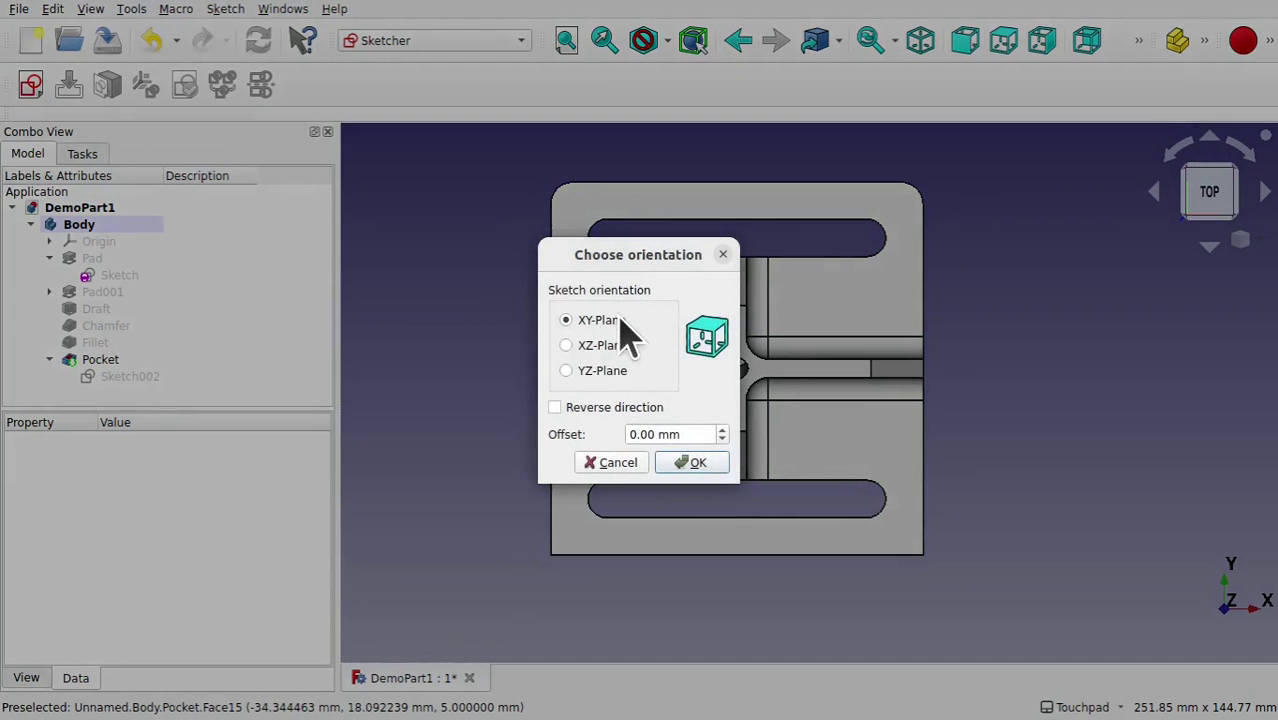
click(708, 460)
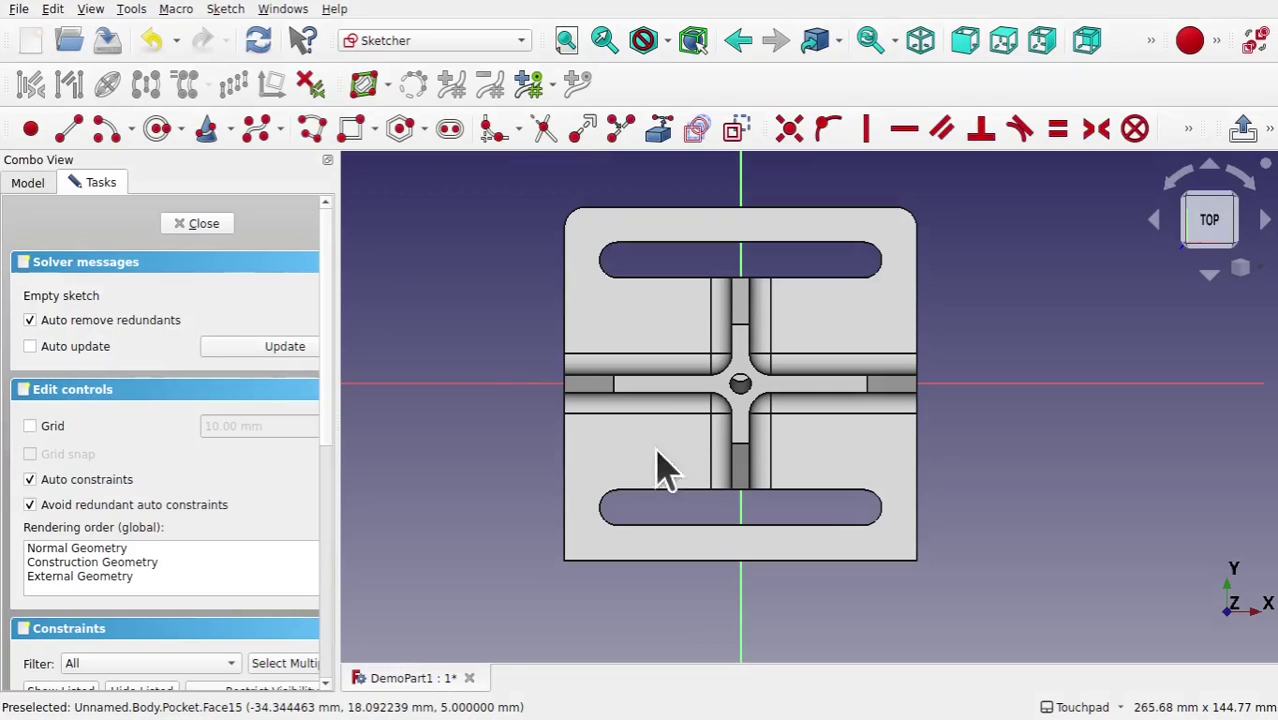
click(660, 130)
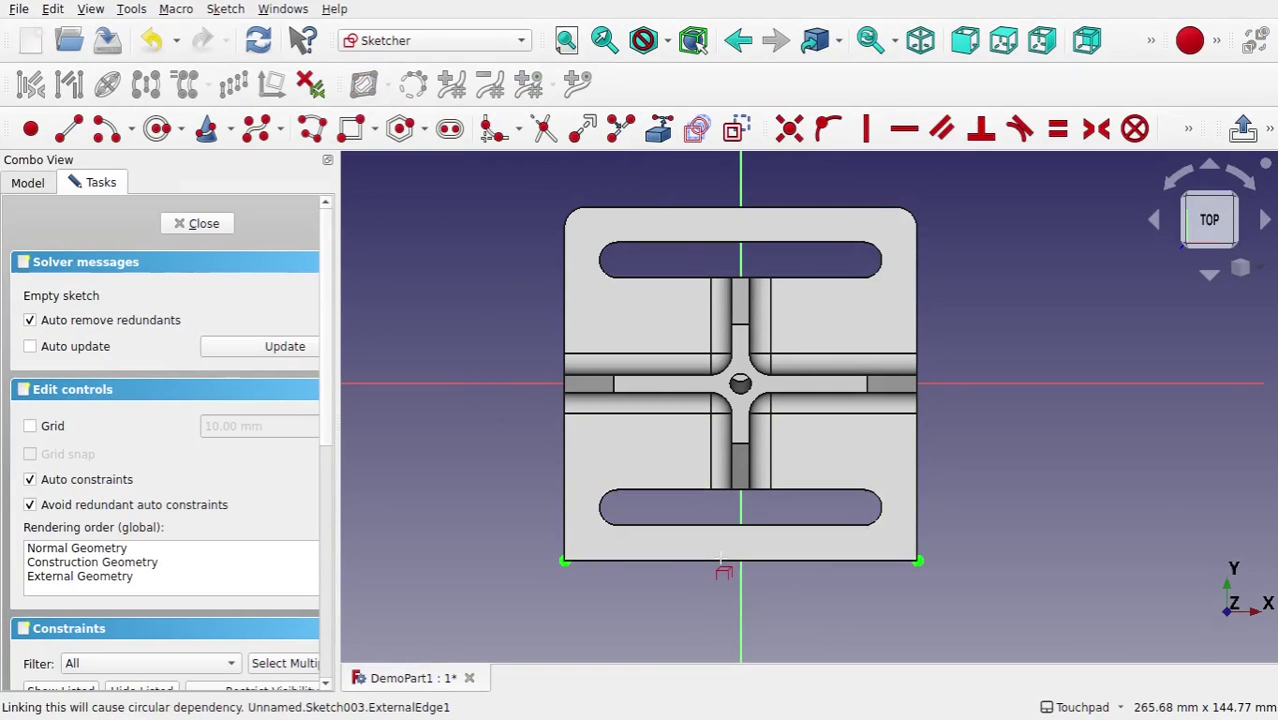
Step: Draw a line from the bottom-left corner and constrain its horizontal distance to 275 mm
click(69, 128)
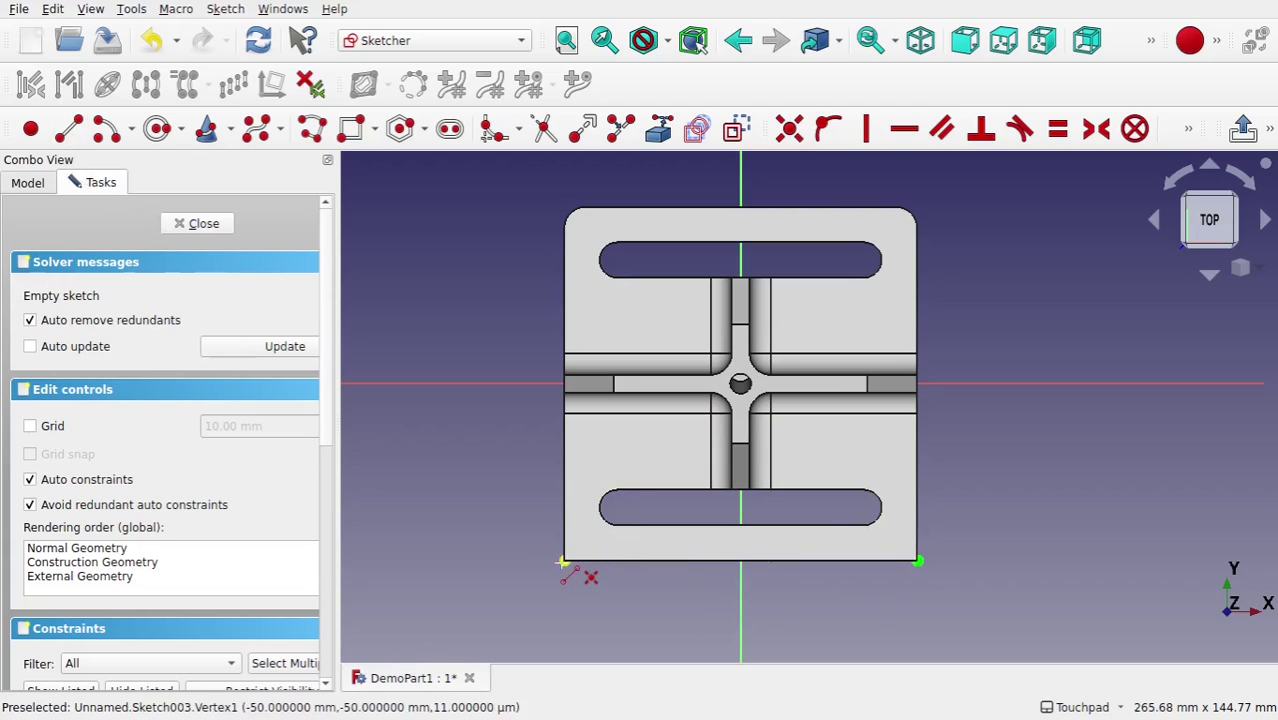
click(563, 562)
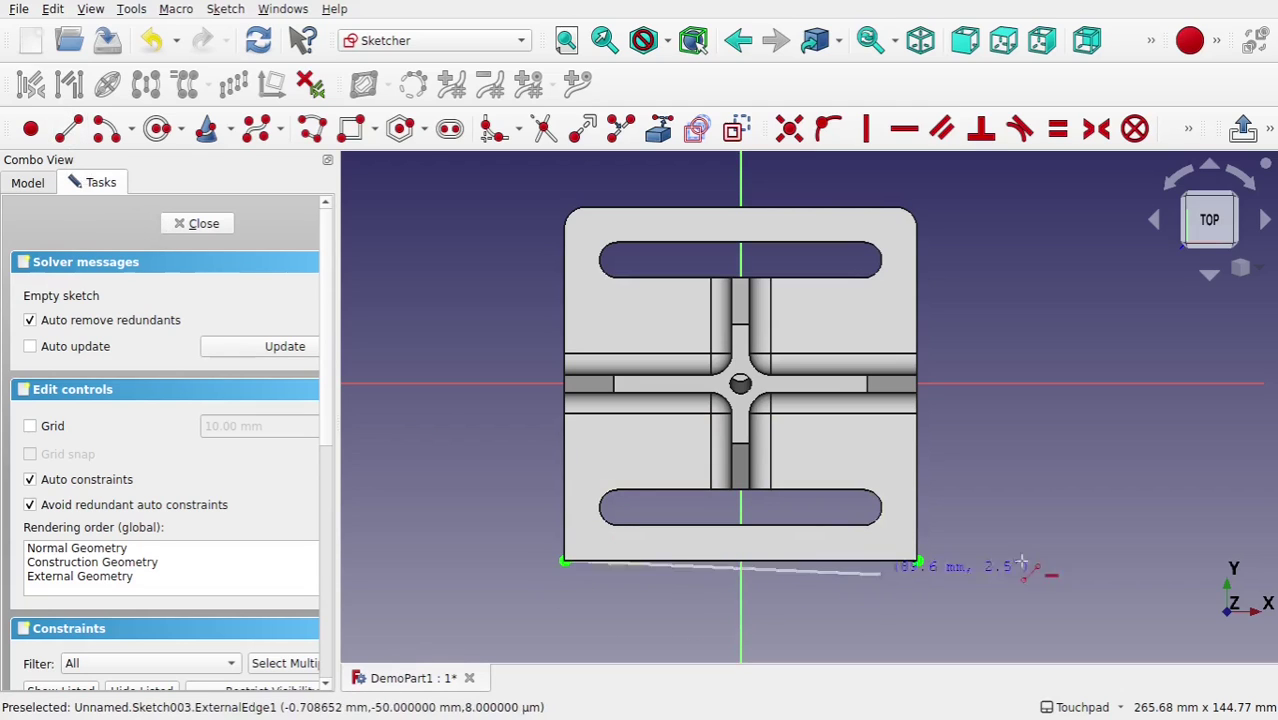
click(1191, 559)
scroll(985, 563, down, 2)
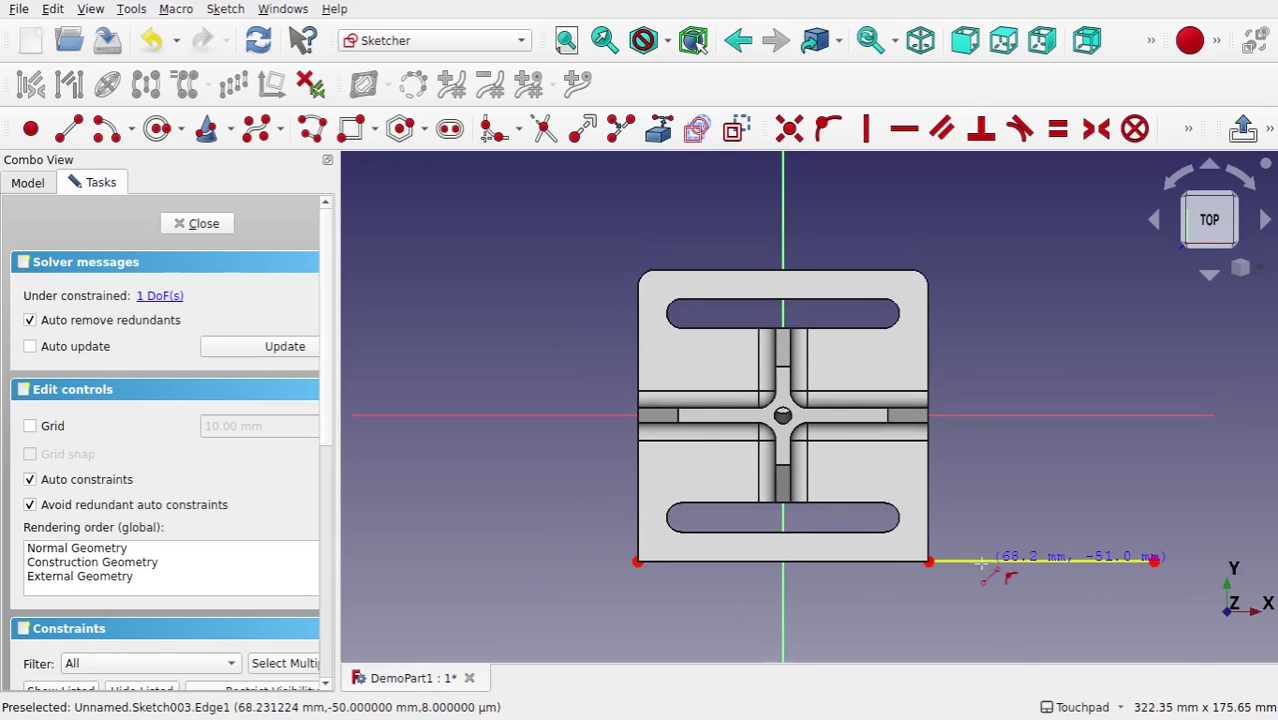
right_click(983, 566)
click(990, 562)
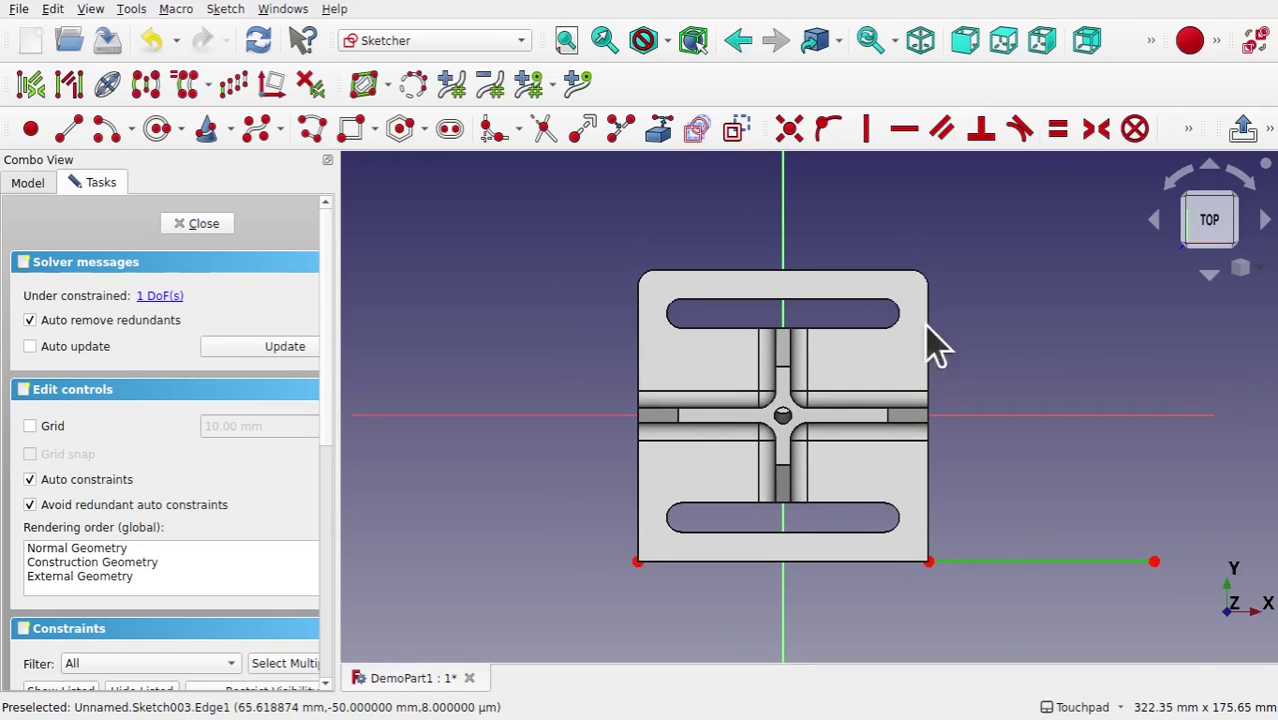
click(1189, 129)
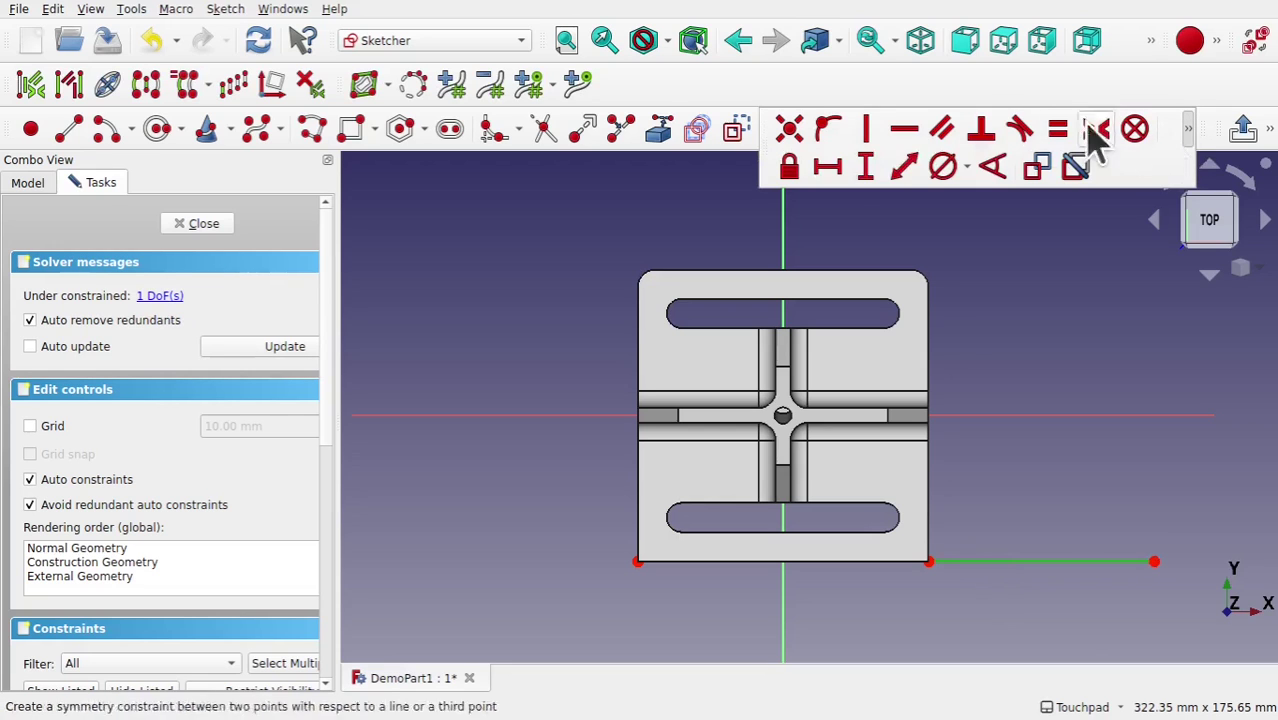
click(829, 163)
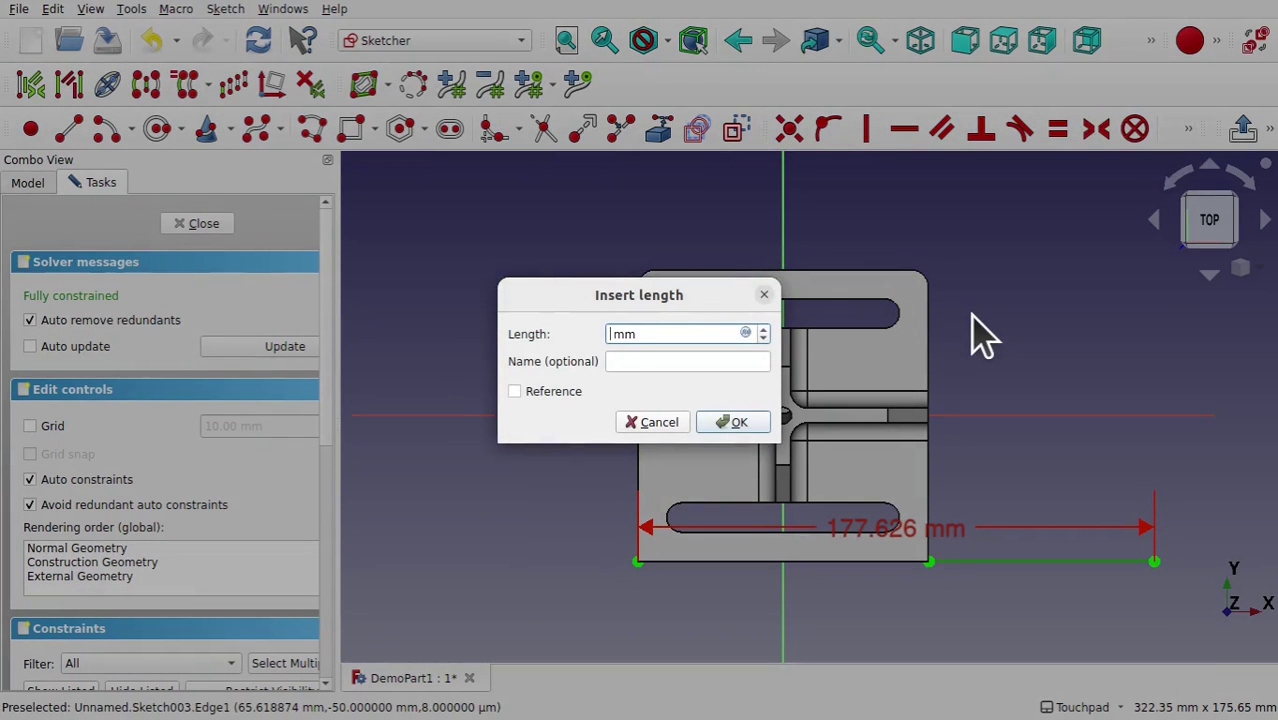
key(Return)
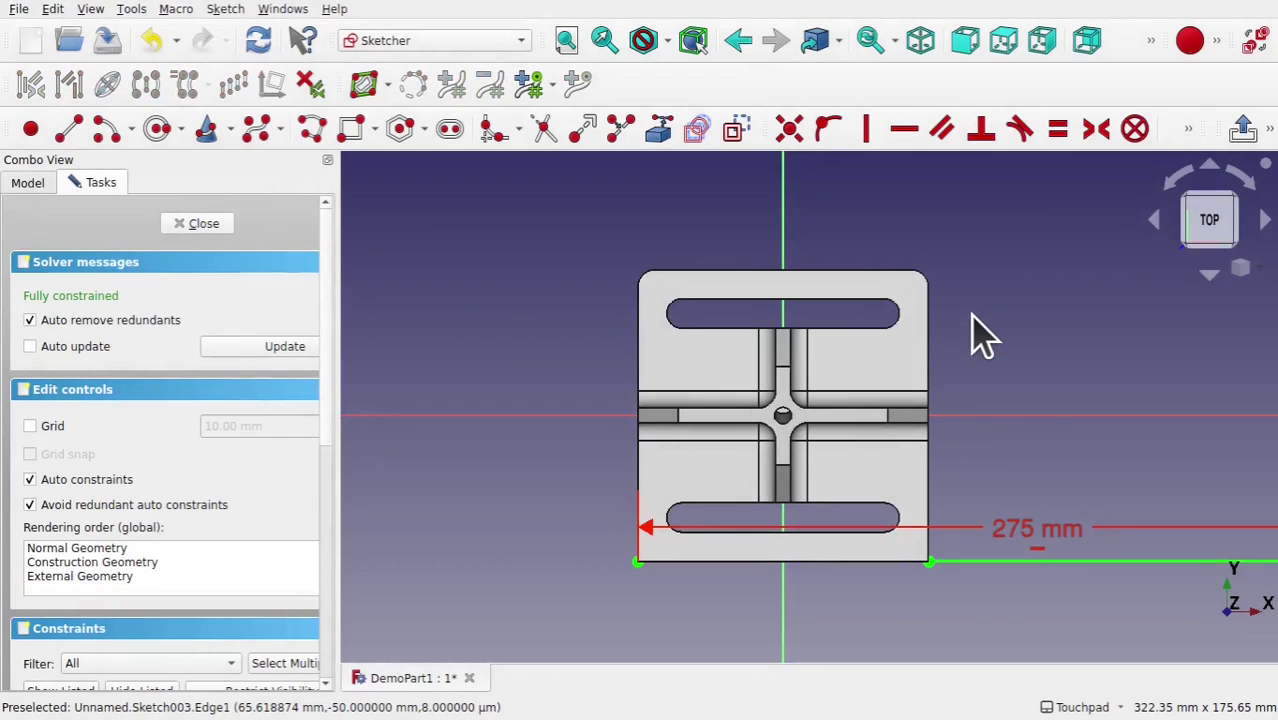
mouse_move(1060, 450)
middle_down()
mouse_move(973, 425)
mouse_move(845, 422)
mouse_move(855, 435)
middle_up()
scroll(855, 435, down, 2)
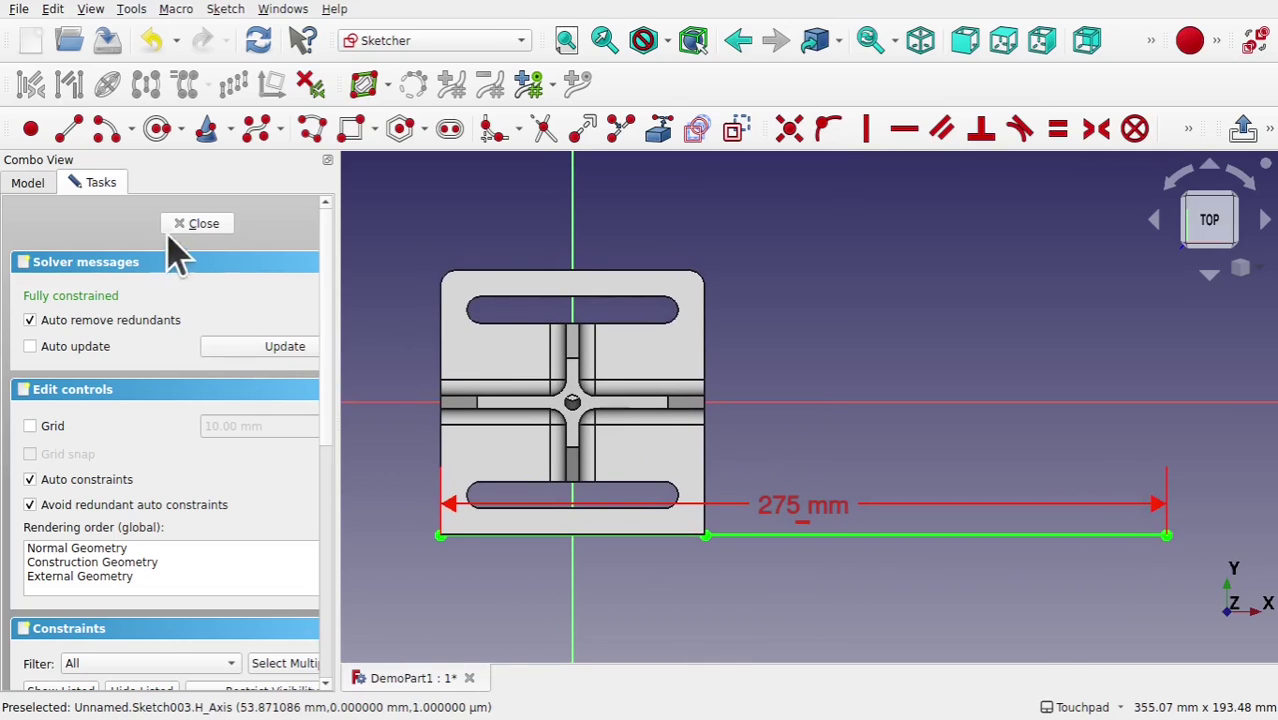
Step: Close the finished sketch and switch to the Draft workbench
click(209, 228)
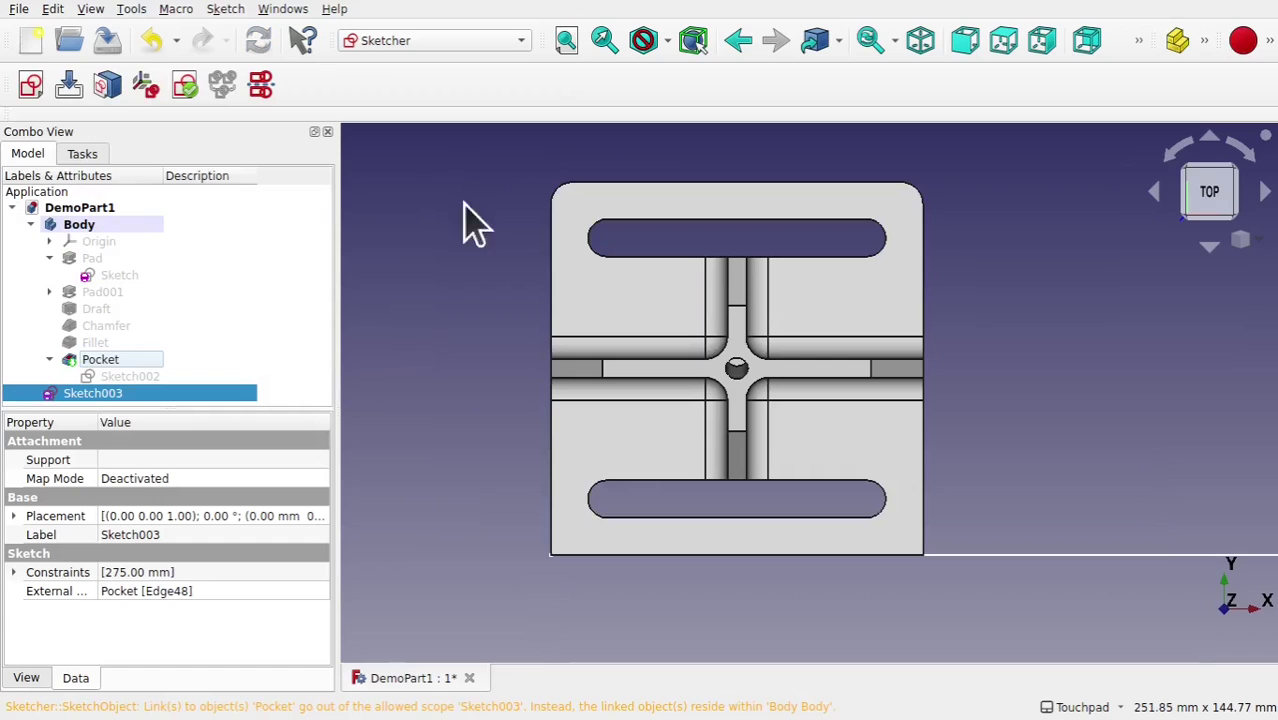
click(448, 44)
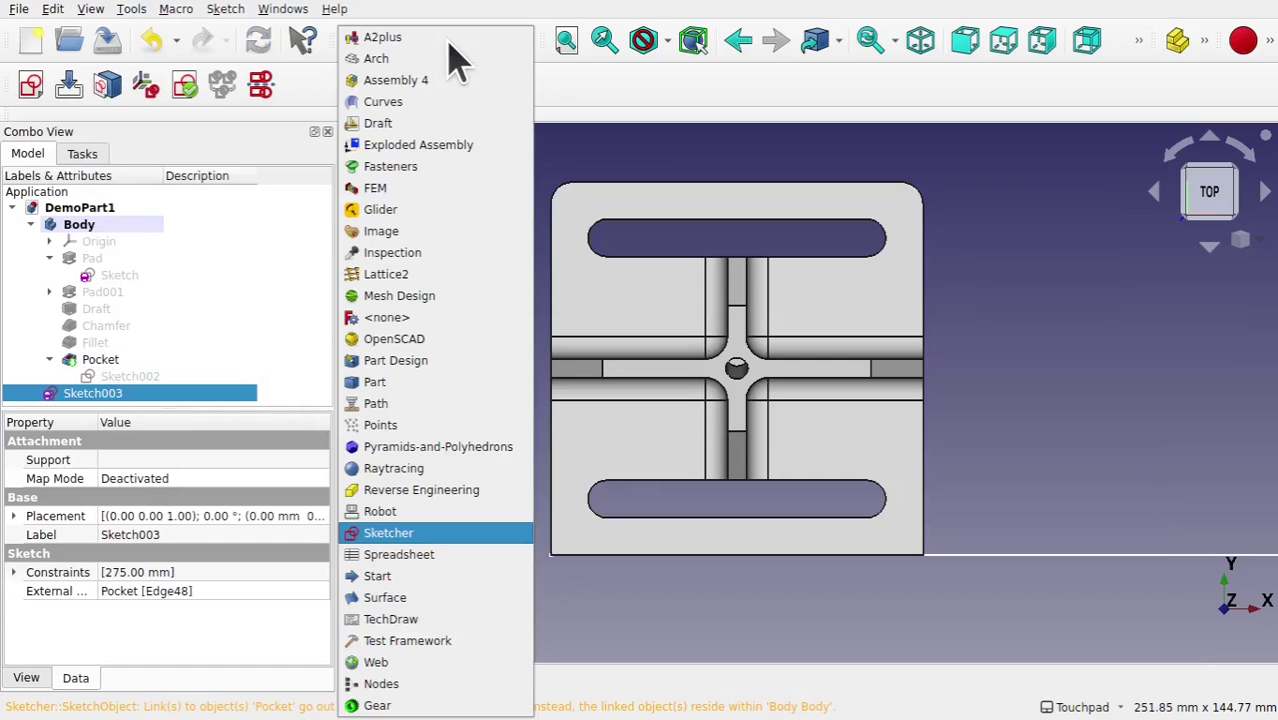
click(445, 125)
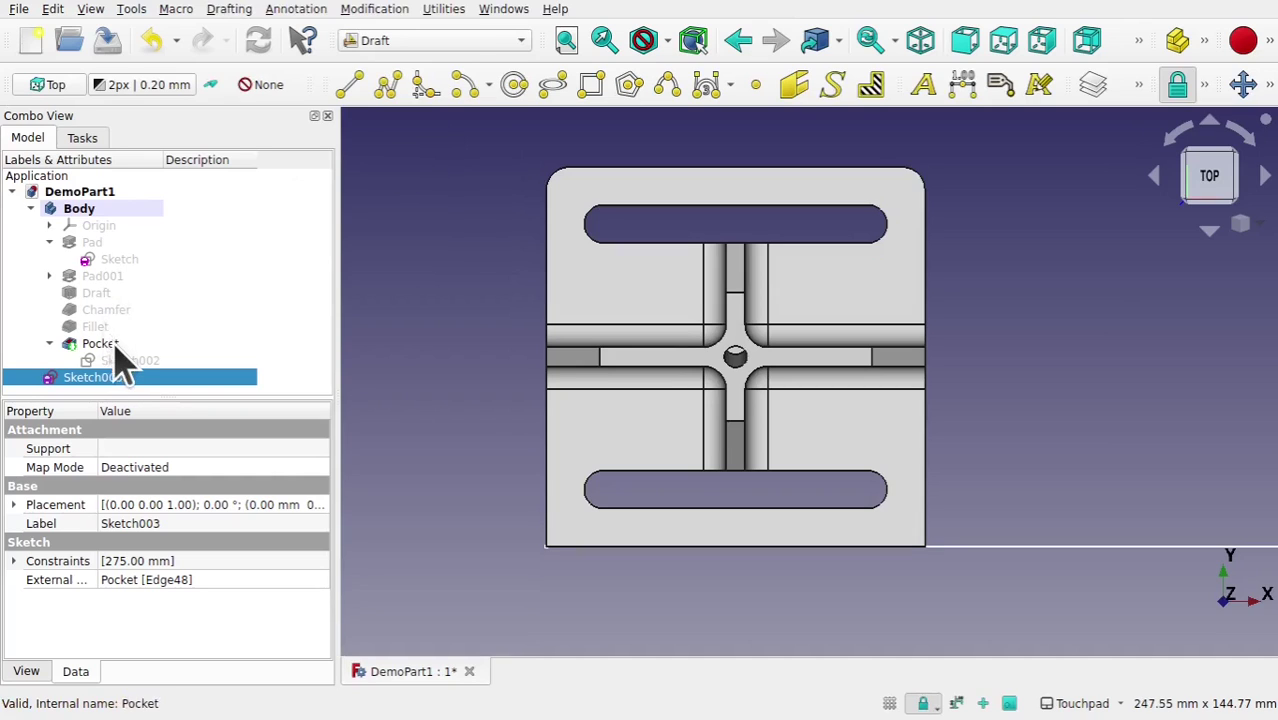
Step: Select the original Body and start the Draft Scale command on it
click(80, 209)
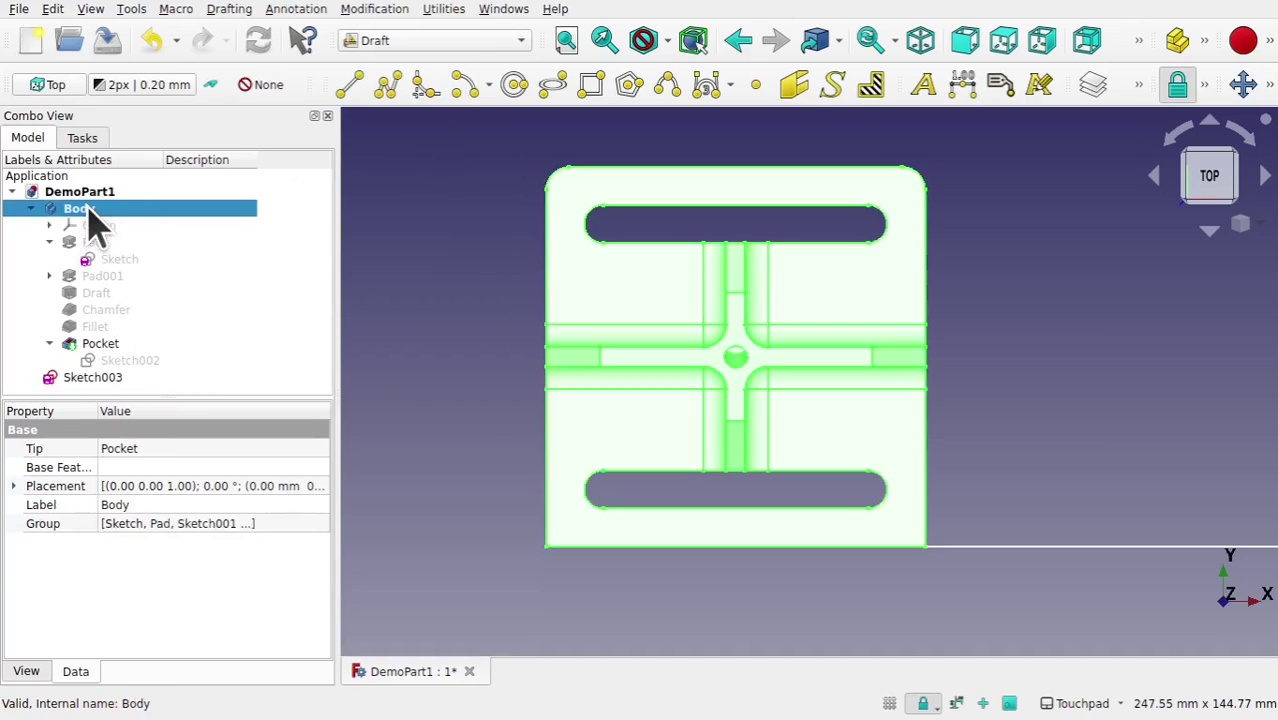
click(388, 12)
click(378, 79)
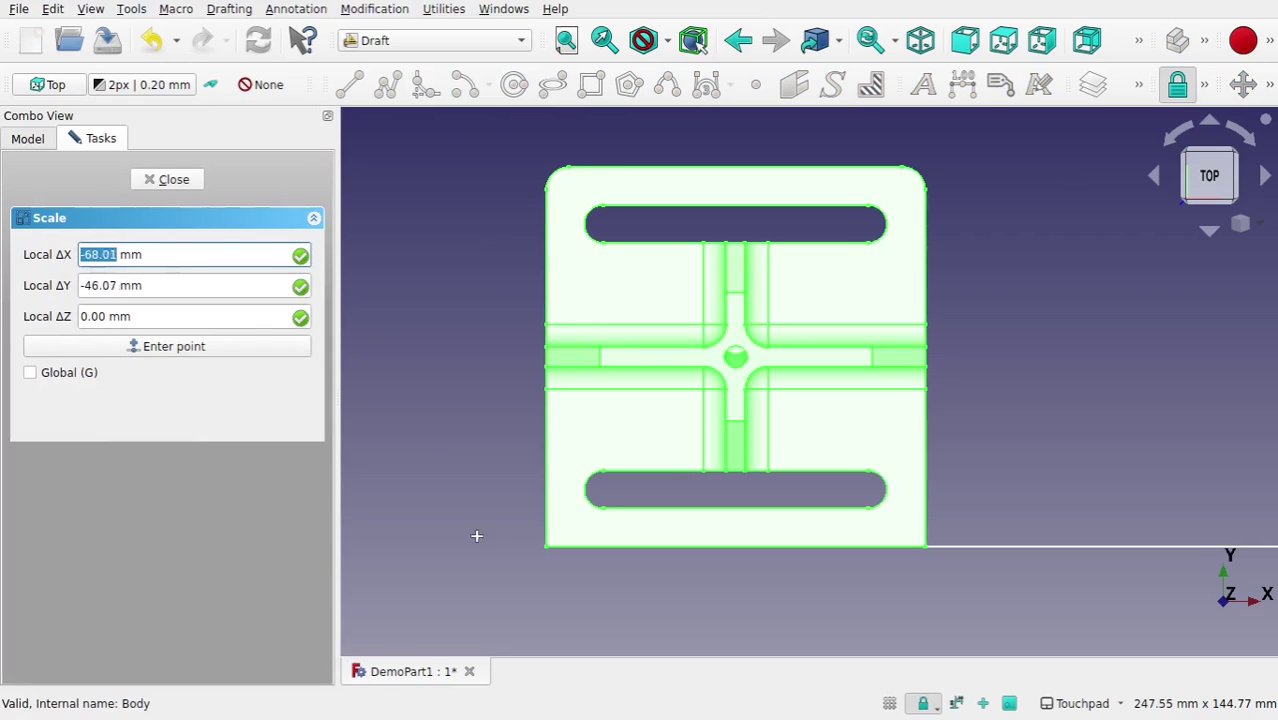
Step: Scale from the bottom-left corner, mapping the bottom edge onto the 275 mm line for 2.75×
click(542, 548)
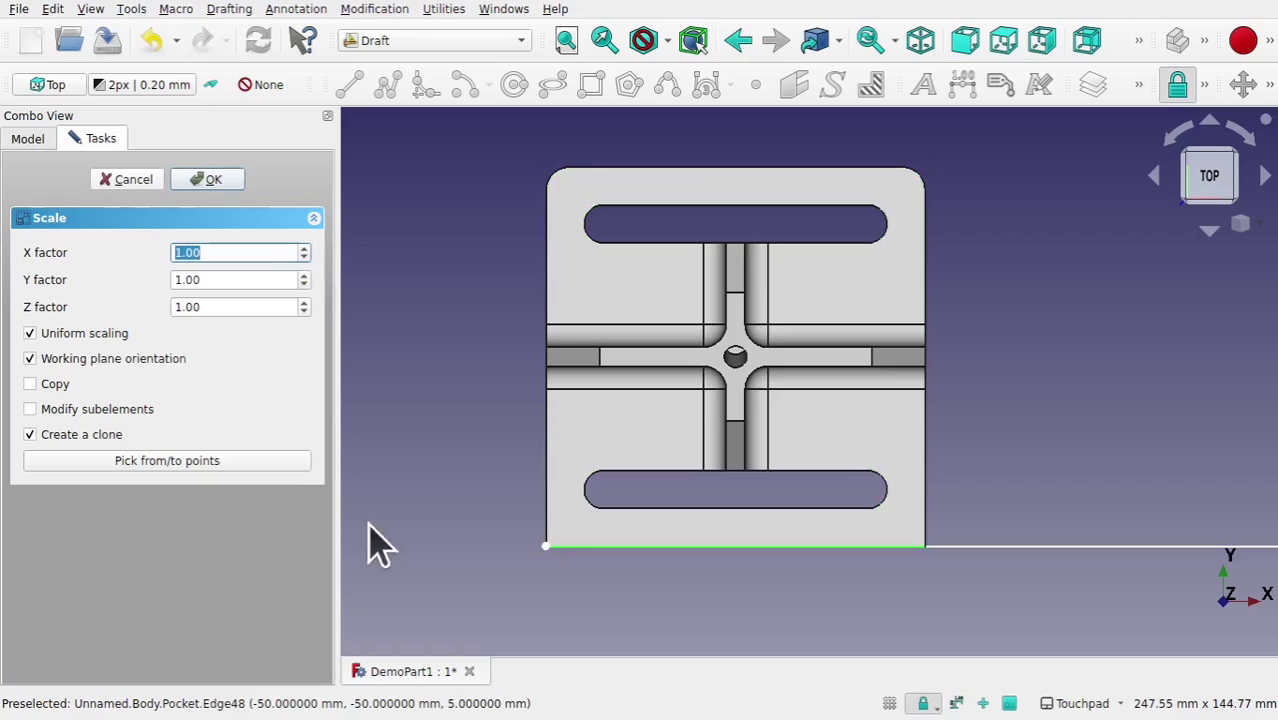
click(193, 466)
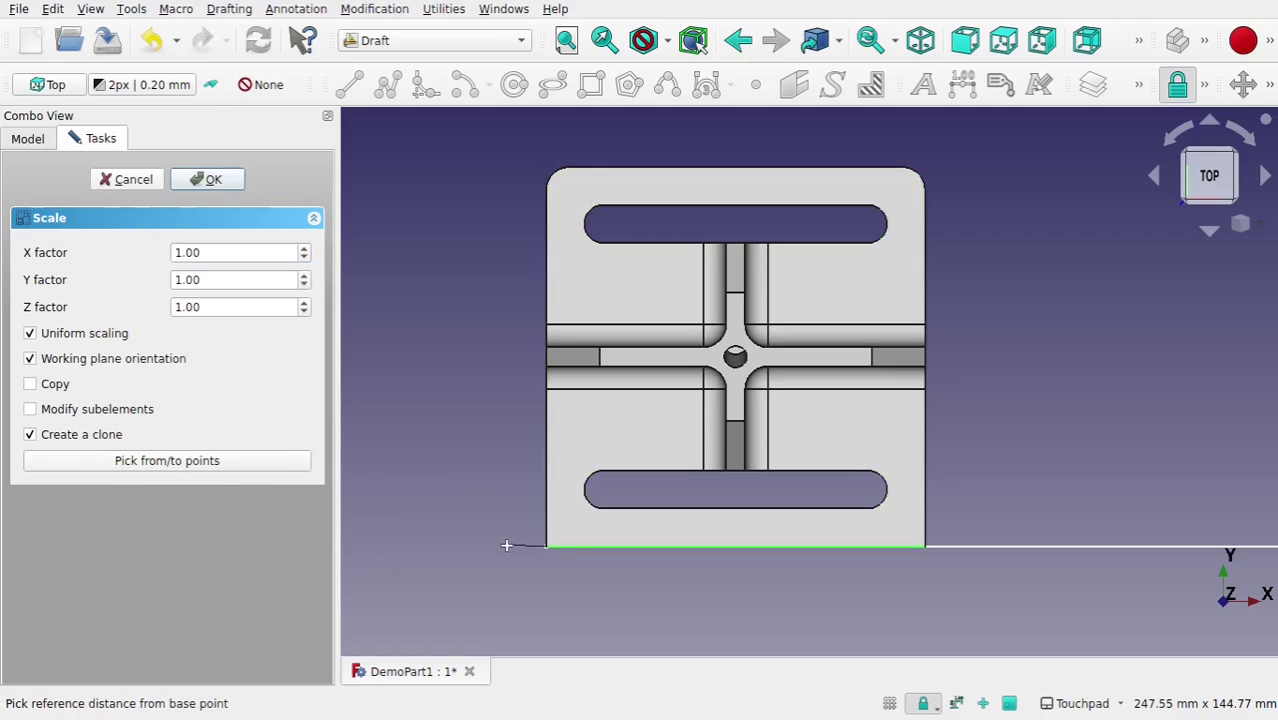
click(545, 548)
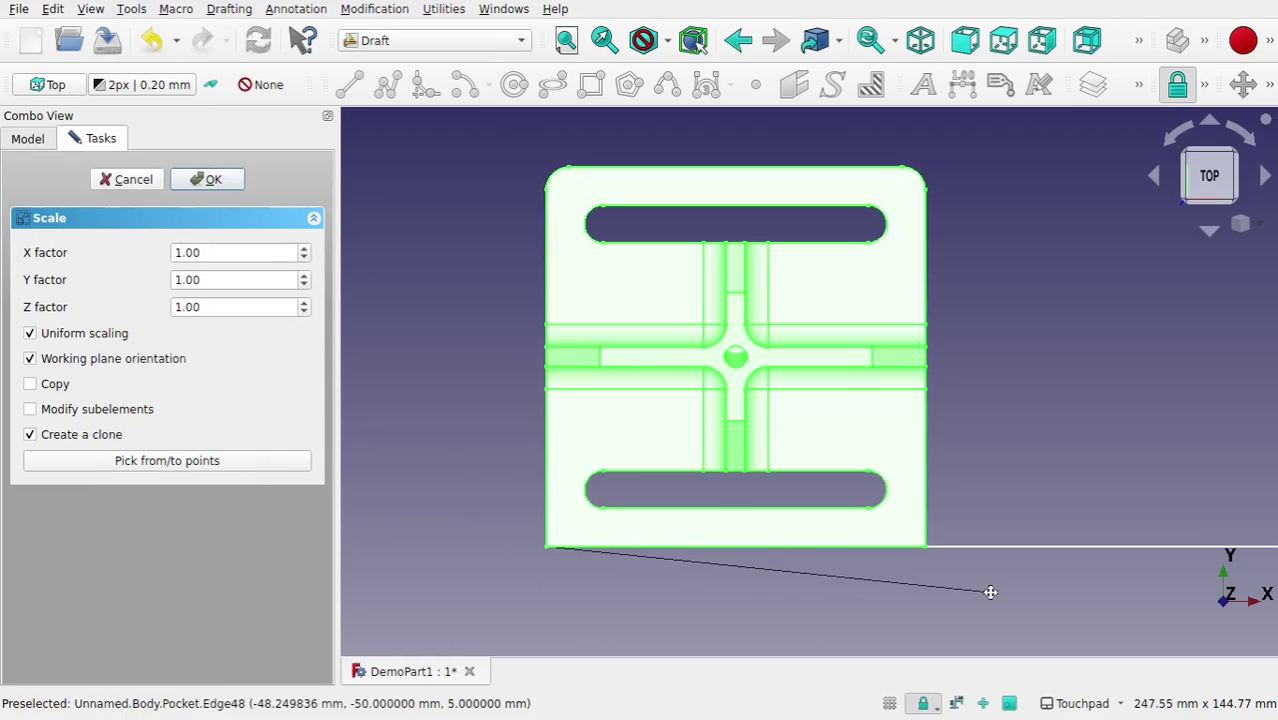
middle_drag(990, 592, 618, 601)
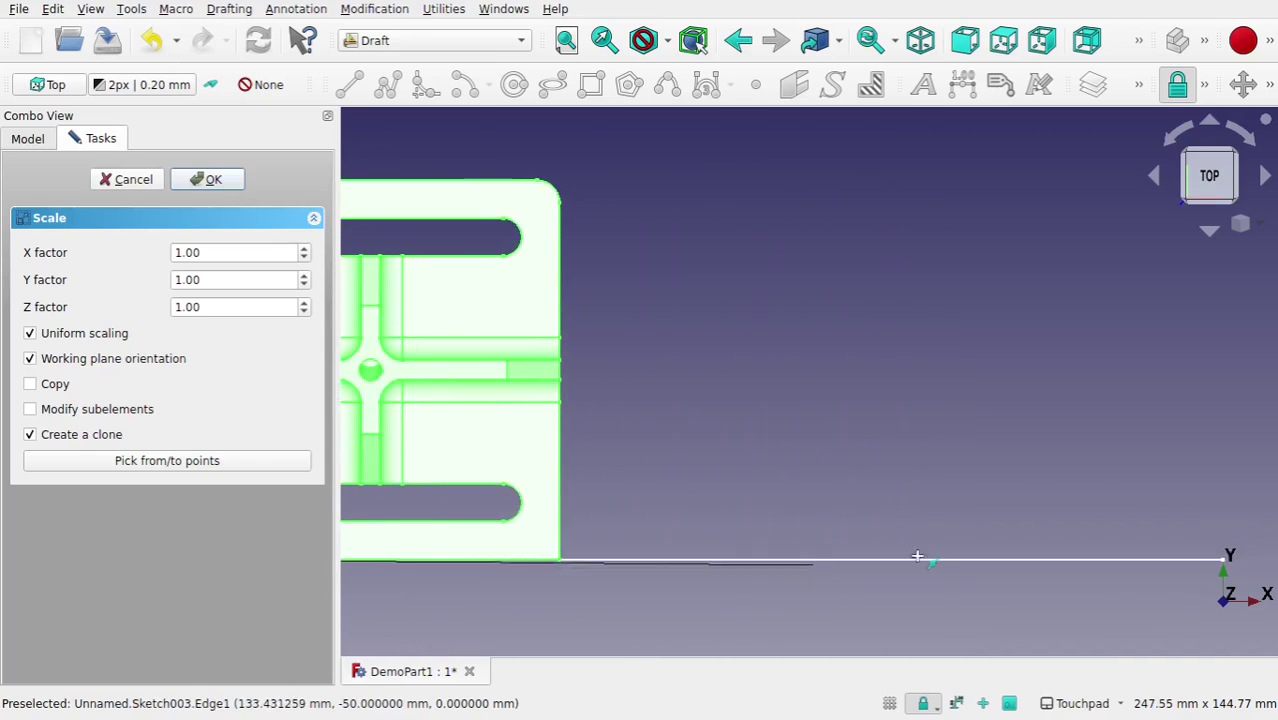
scroll(922, 562, down, 3)
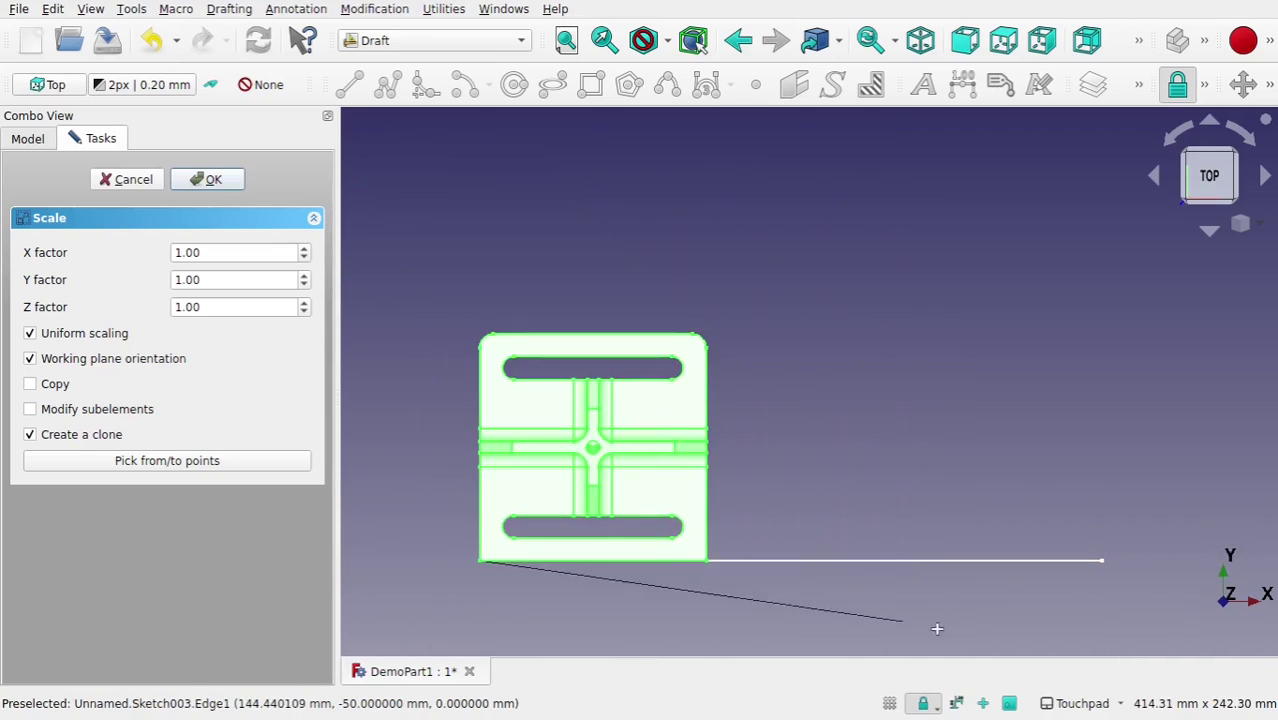
click(1100, 561)
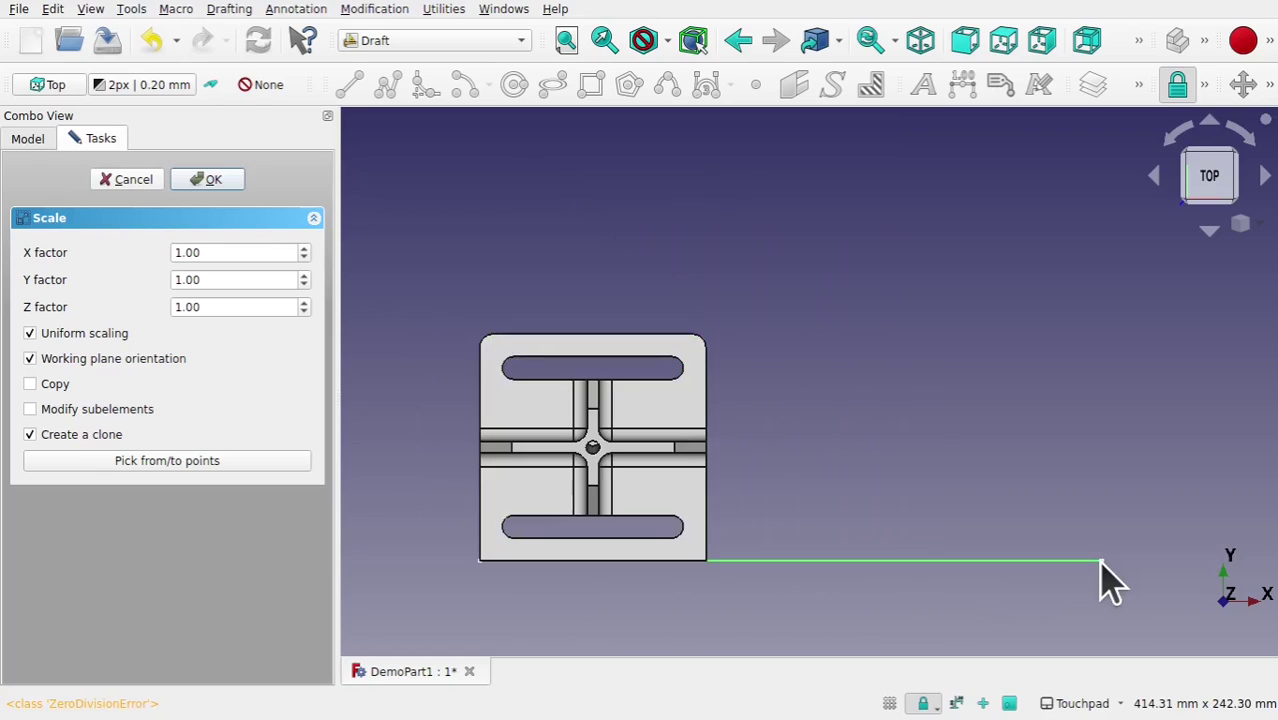
click(705, 560)
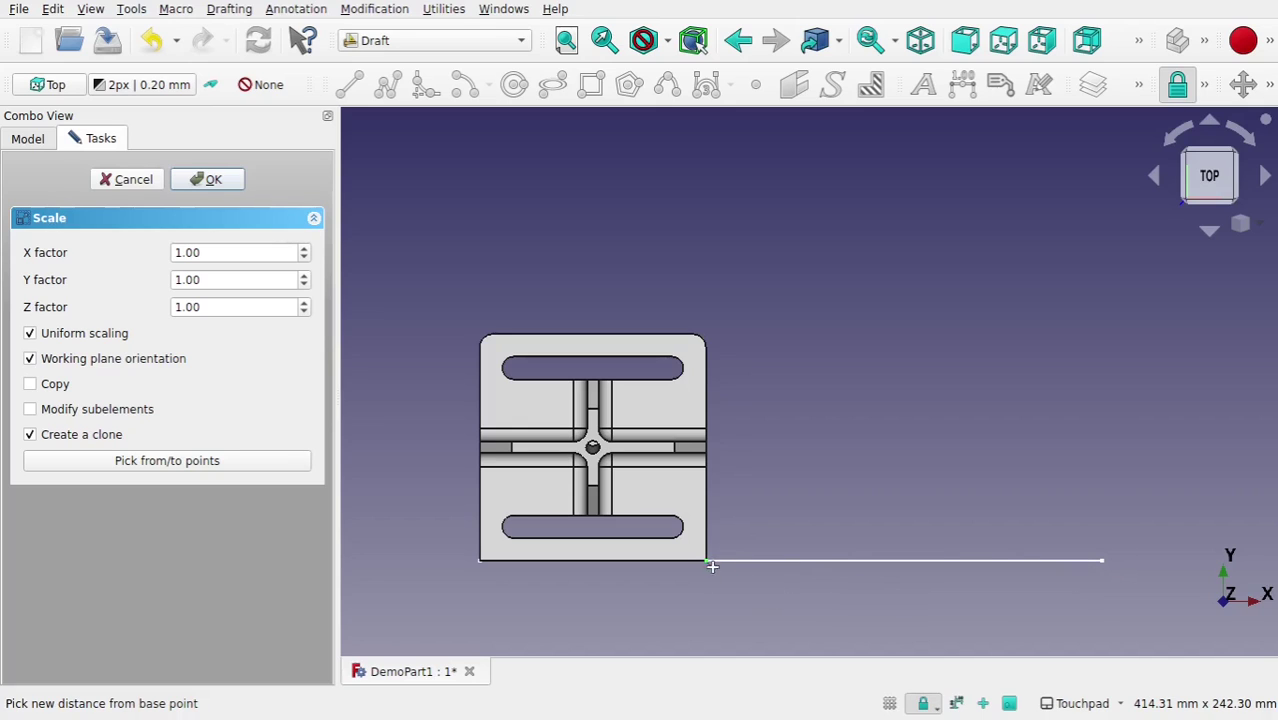
click(1101, 561)
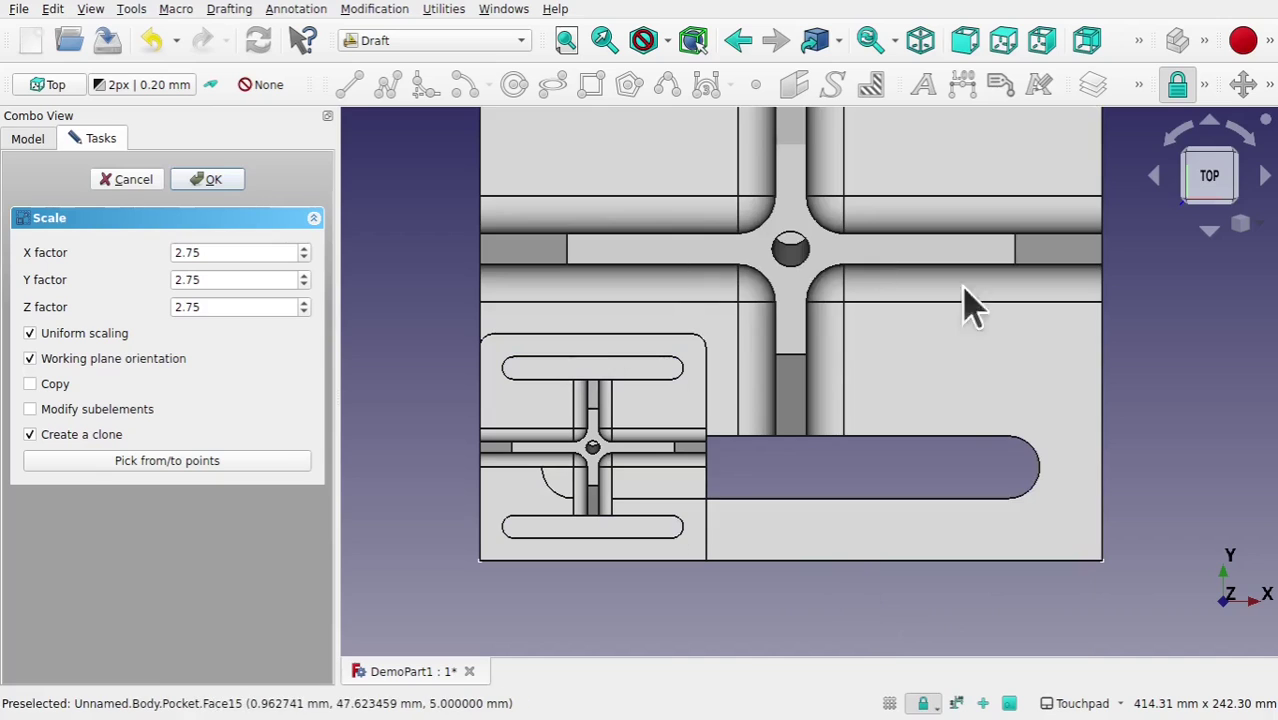
Step: Zoom out and orbit to a tilted front view of the 2.75× clone preview
scroll(850, 395, down, 2)
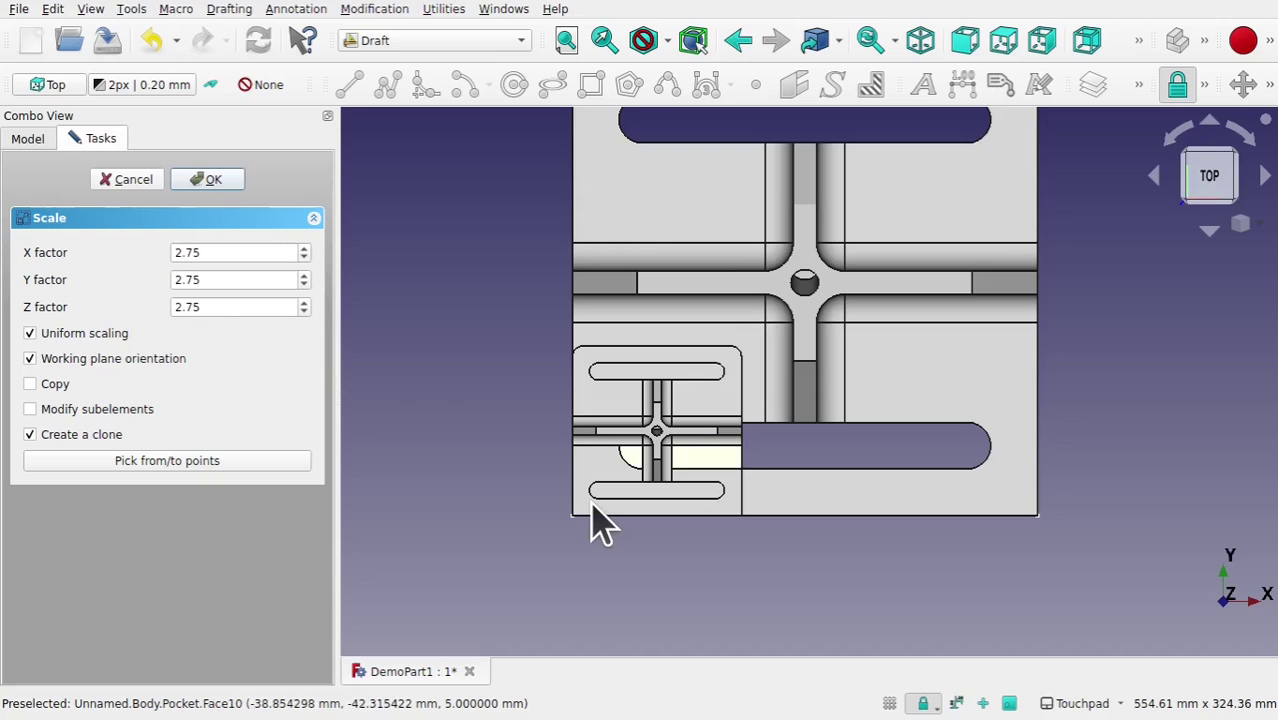
alt+drag(776, 479, 786, 377)
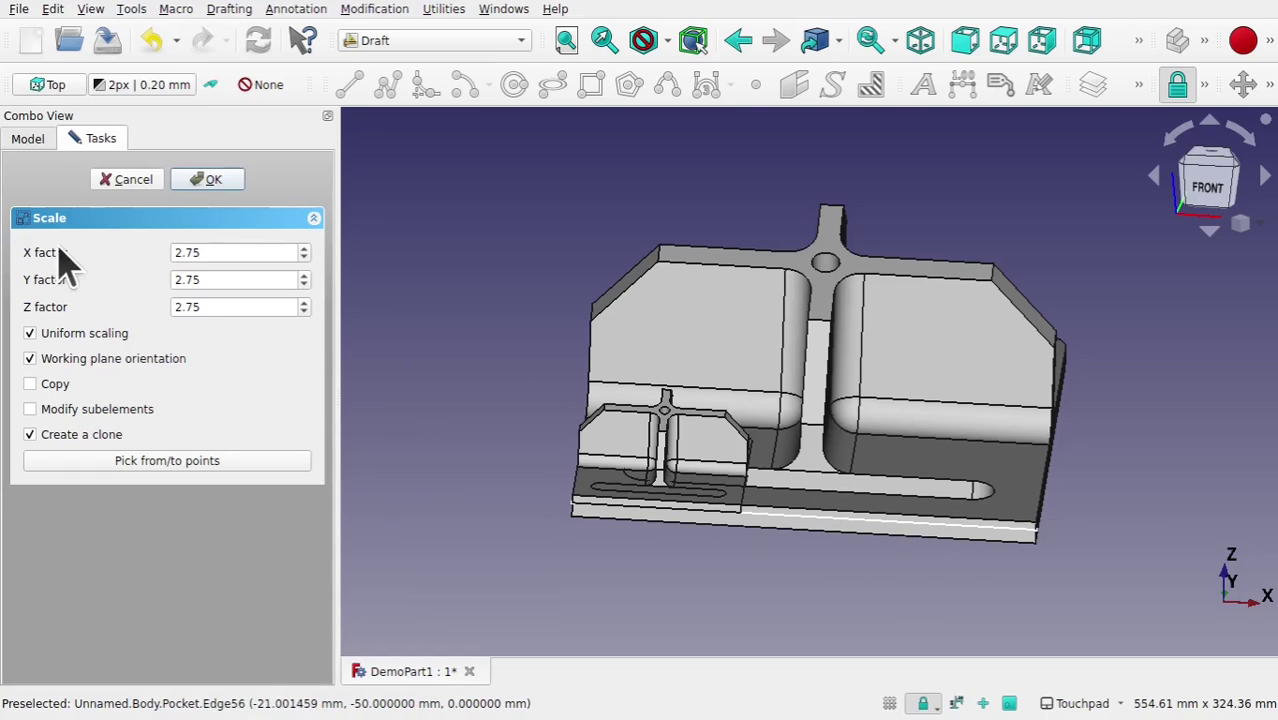
click(30, 333)
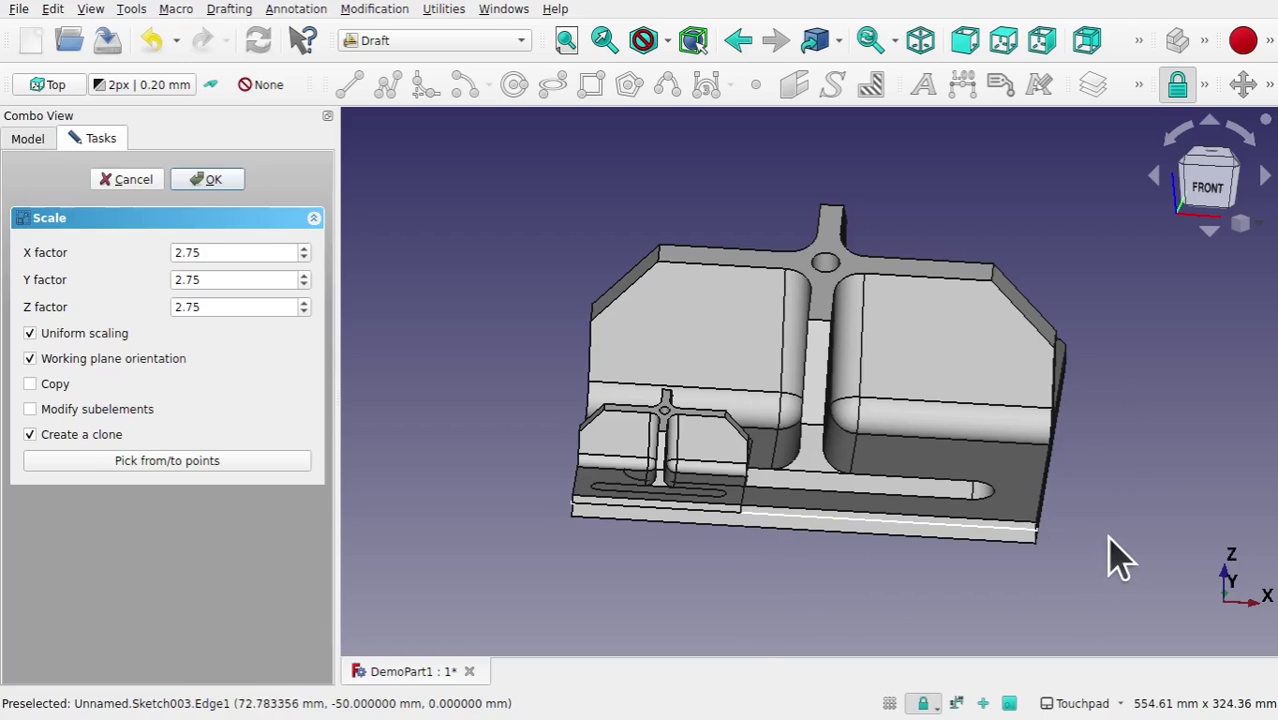
click(1206, 86)
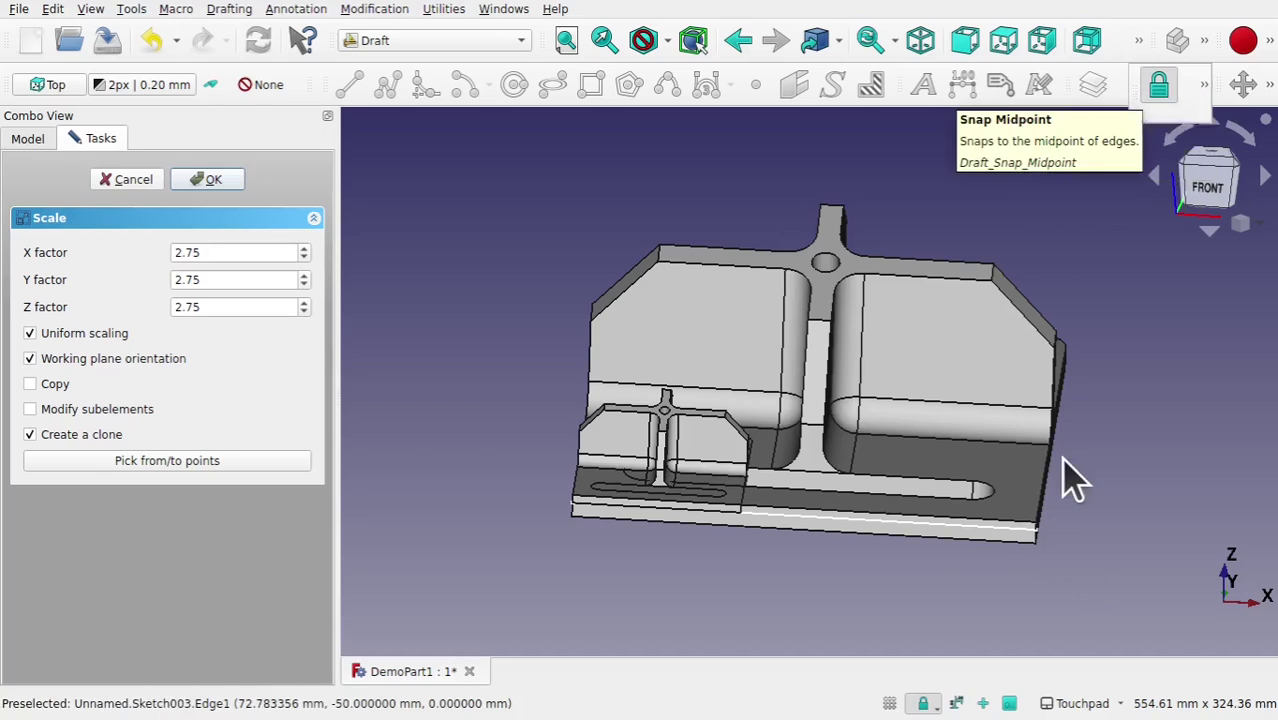